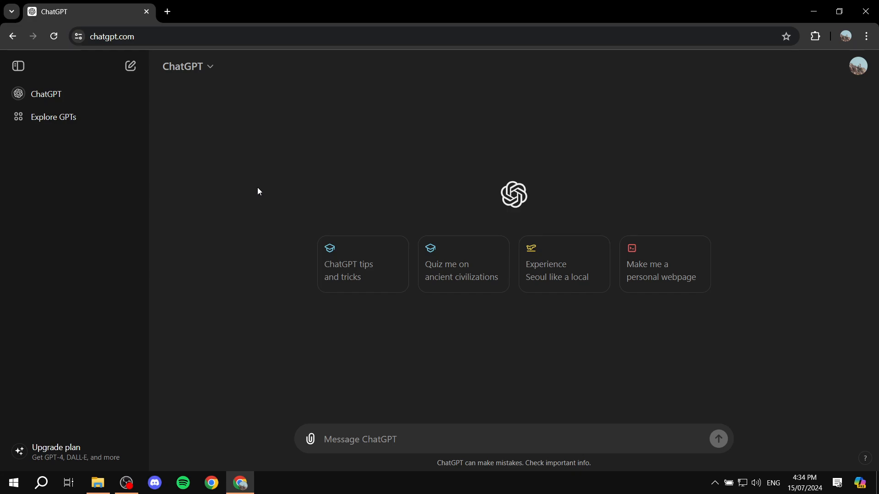
{"action": "left_click", "coordinate": [200, 69]}
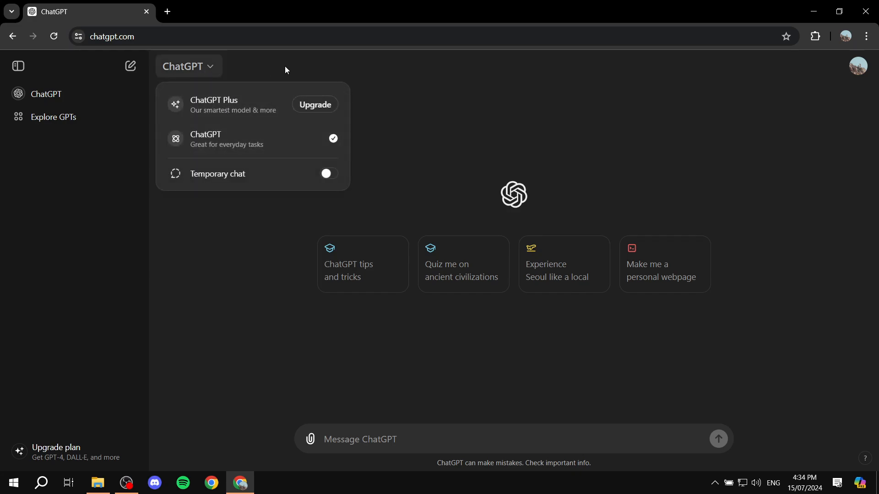
{"action": "left_click", "coordinate": [340, 65]}
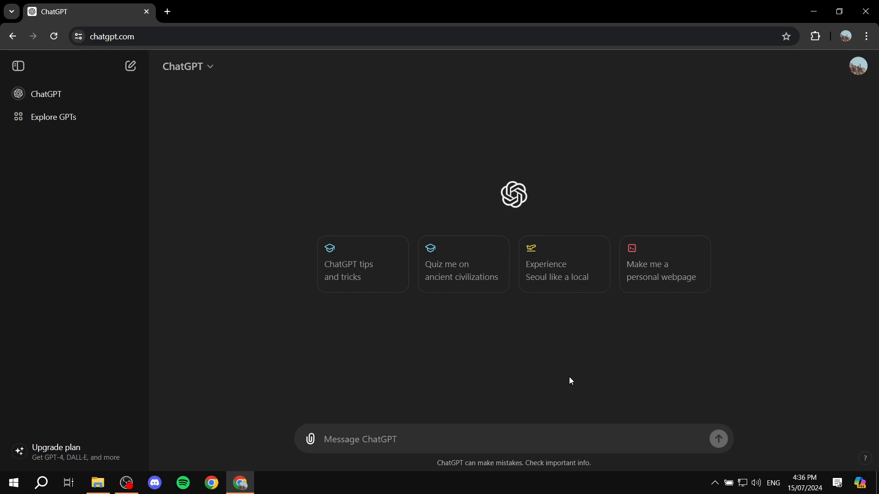
Start the chat prompt with "I need a monthly social media creative content calendar."
{"action": "type", "text": "I need a"}
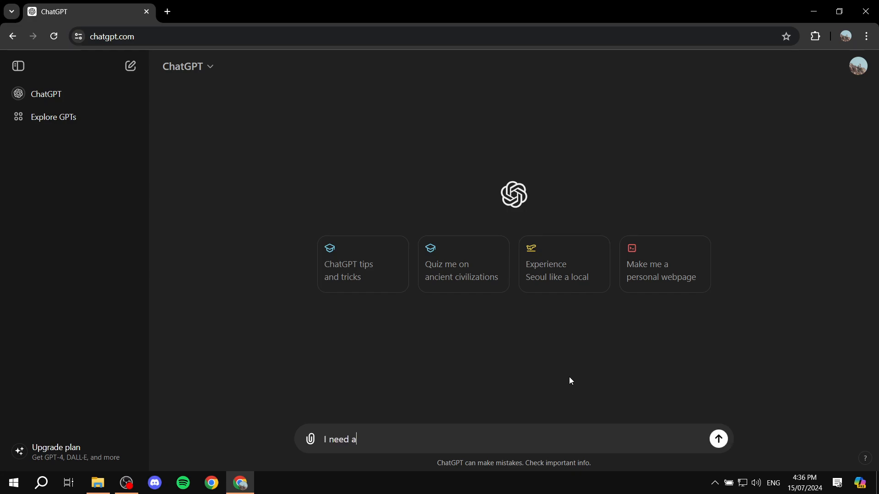
{"action": "type", "text": " social media content cc"}
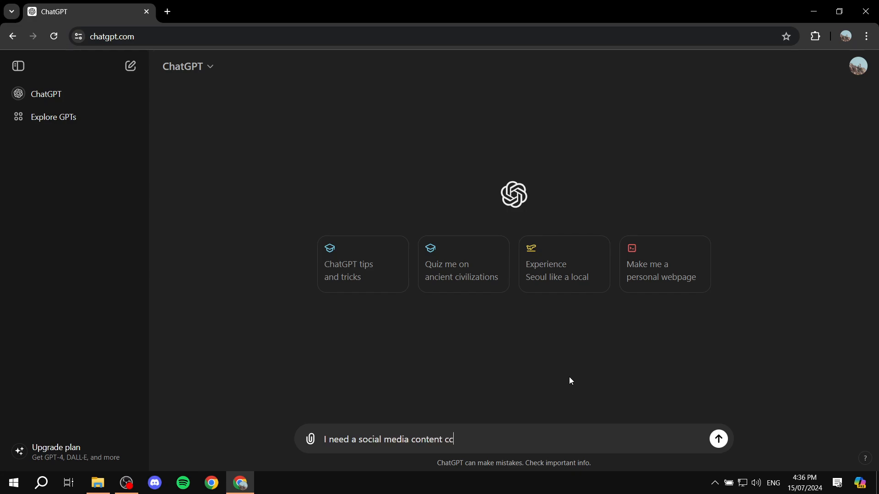
{"action": "key", "text": "BackSpace"}
{"action": "key", "text": "BackSpace"}
{"action": "key", "text": "BackSpace"}
{"action": "key", "text": "BackSpace"}
{"action": "key", "text": "BackSpace"}
{"action": "key", "text": "BackSpace"}
{"action": "key", "text": "BackSpace"}
{"action": "key", "text": "BackSpace"}
{"action": "key", "text": "BackSpace"}
{"action": "type", "text": "creatbv"}
{"action": "key", "text": "BackSpace"}
{"action": "key", "text": "BackSpace"}
{"action": "type", "text": "vive content calendar"}
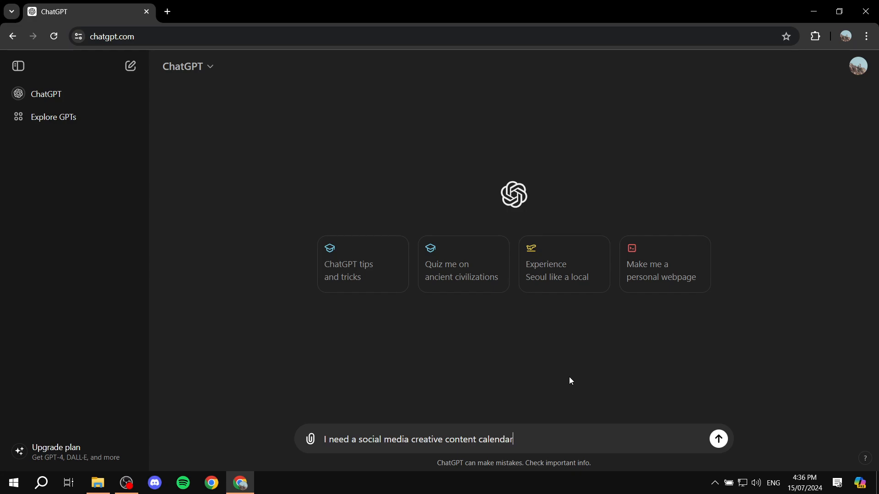
{"action": "type", "text": "."}
{"action": "type", "text": "monthly"}
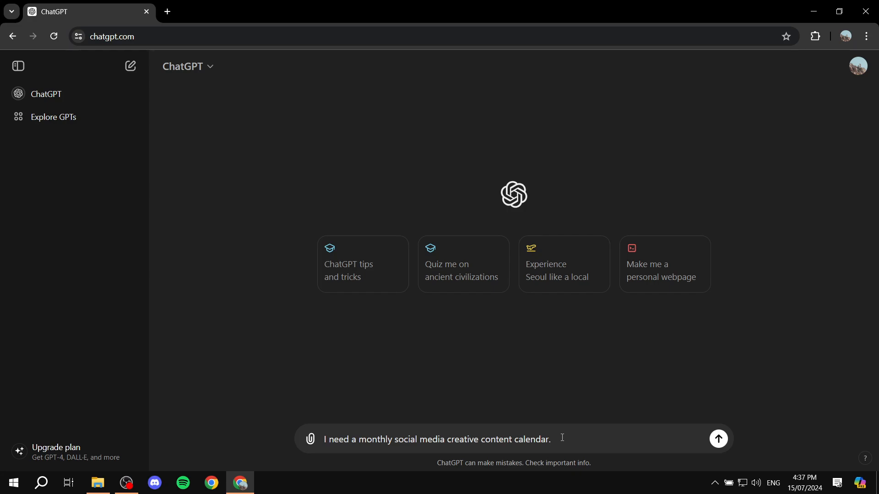
Add the business context to the prompt: "We're a pest control company trying to build a presence online"
{"action": "type", "text": "We're a pest control compamy"}
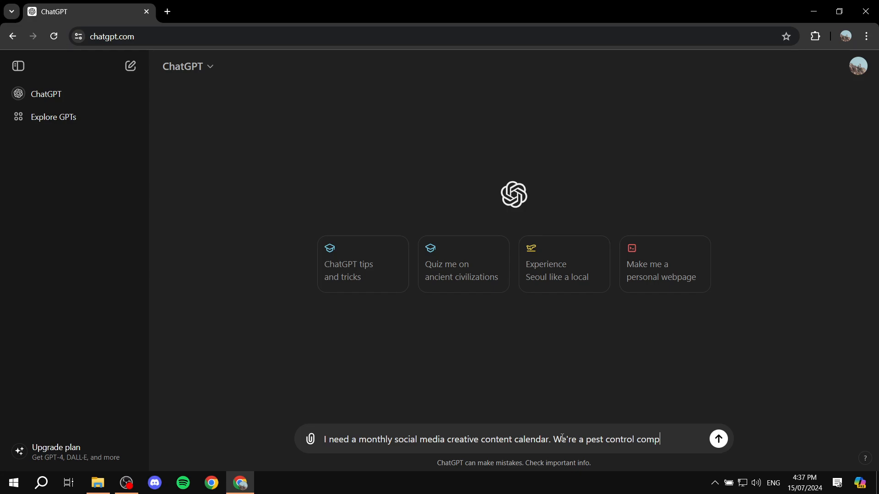
{"action": "key", "text": "BackSpace"}
{"action": "key", "text": "BackSpace"}
{"action": "key", "text": "BackSpace"}
{"action": "type", "text": "ny trying to b"}
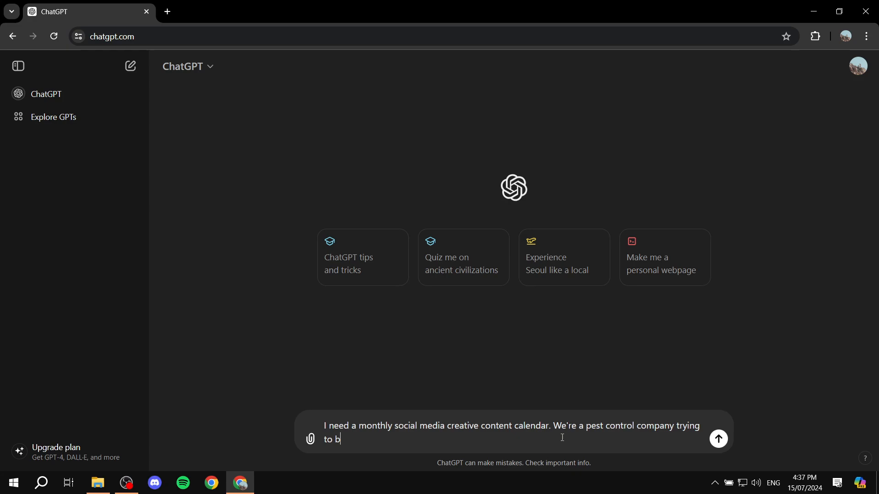
{"action": "type", "text": "uild a presence online"}
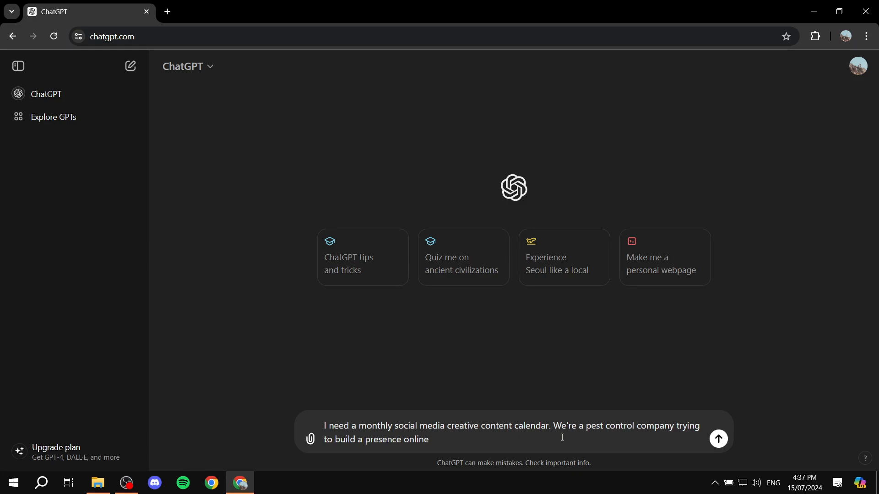
Continue the prompt with "and we want to have problem solving content when it comes to pest control (Like helpful guides)."
{"action": "type", "text": " and we want to have proble"}
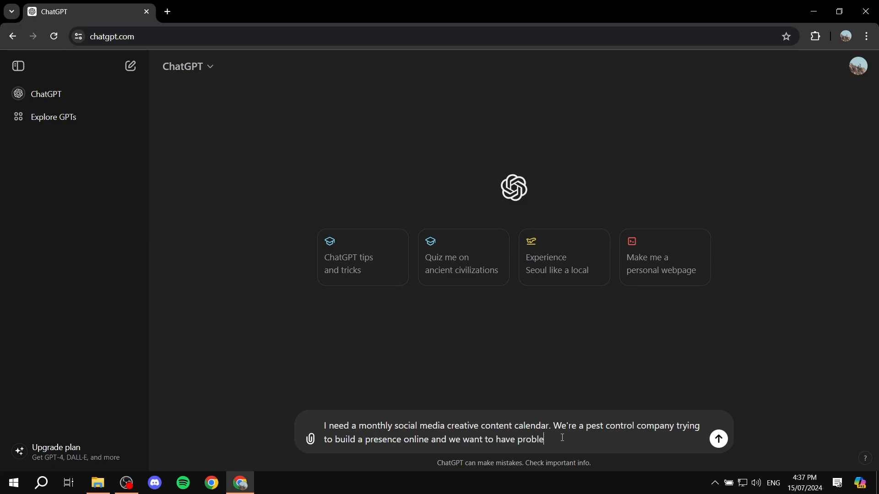
{"action": "type", "text": "m solving content "}
{"action": "type", "text": "when it comes to "}
{"action": "type", "text": "pest control"}
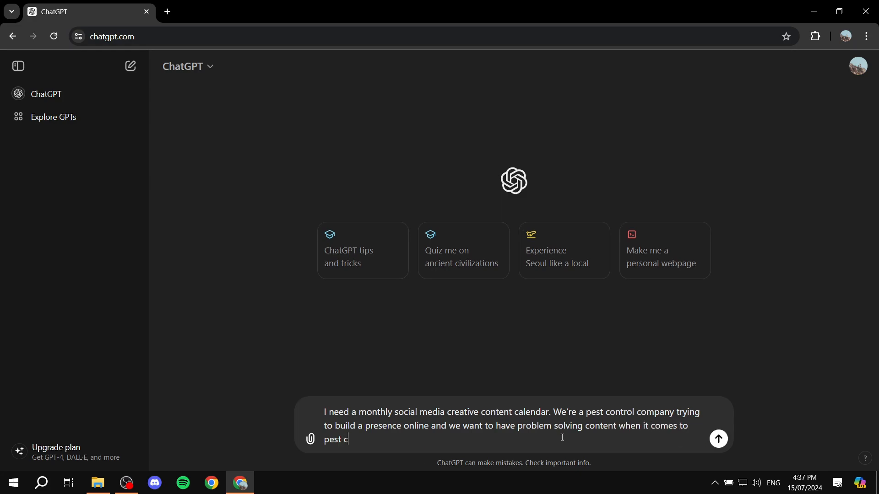
{"action": "type", "text": "."}
{"action": "key", "text": "BackSpace"}
{"action": "type", "text": "(Like helpful g"}
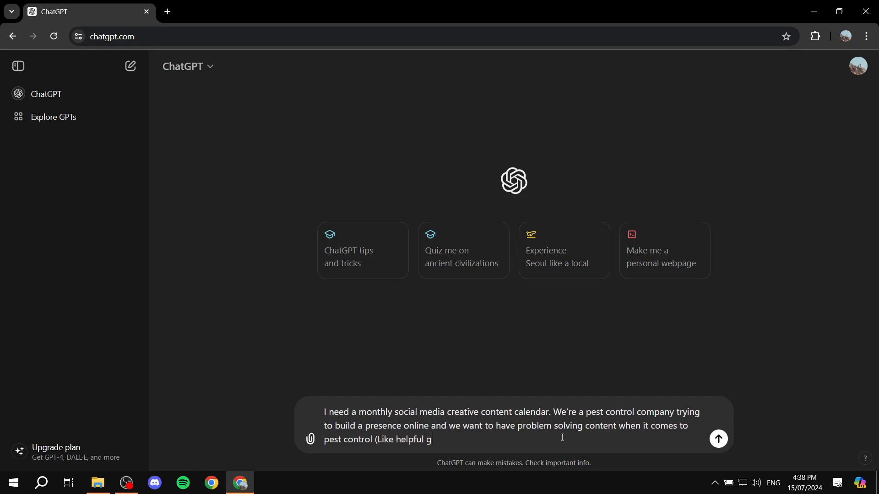
{"action": "type", "text": "uides)."}
Add the video frequency to the prompt: "We need to upload 2 youtube videos per week, and"
{"action": "type", "text": "We need to upload 3"}
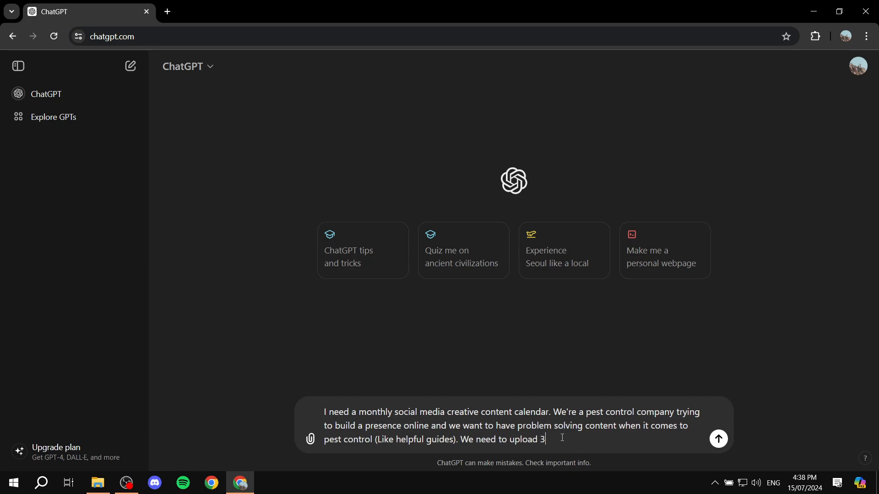
{"action": "type", "text": " youtube videos per week"}
{"action": "key", "text": "BackSpace"}
{"action": "type", "text": "2"}
{"action": "left_click", "coordinate": [662, 441]}
{"action": "type", "text": ", and"}
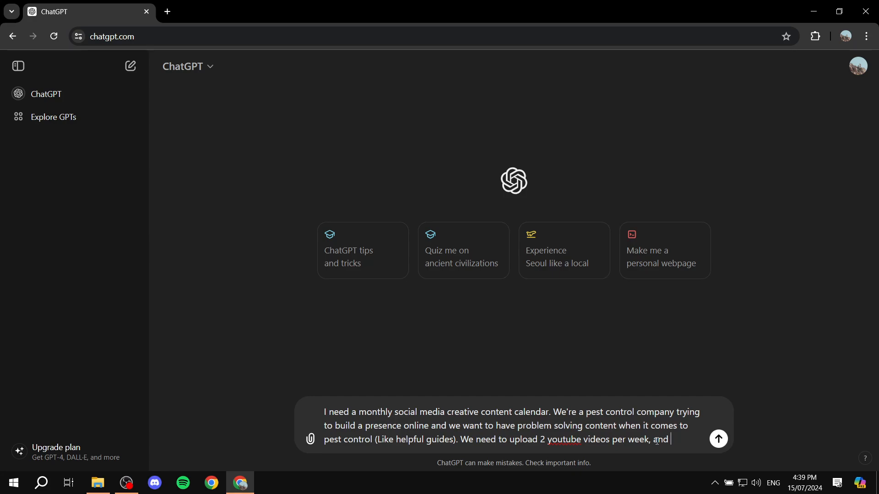
Complete the prompt with "1 post daily for Instagram, Tiktok, facebook and linkedin. Generate the content calendar for us and in a tabular format." and send it
{"action": "type", "text": " 1 post daily"}
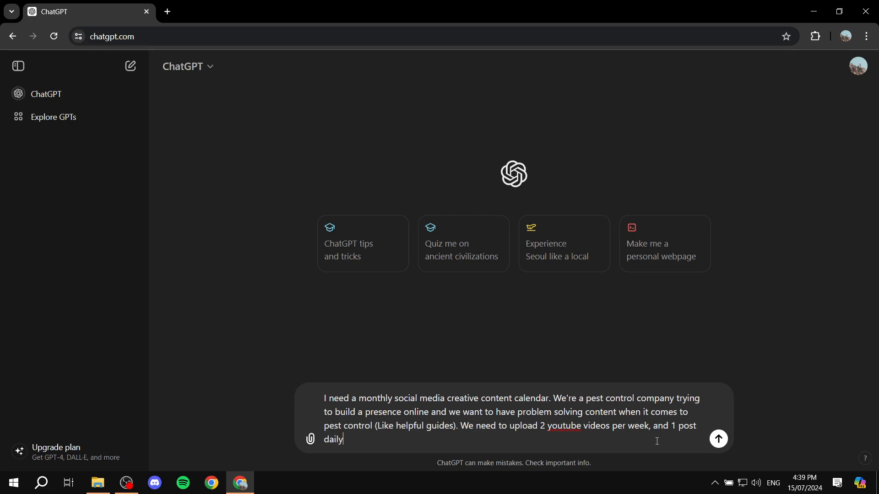
{"action": "type", "text": " for lnstagram, Tiktok, facebook and "}
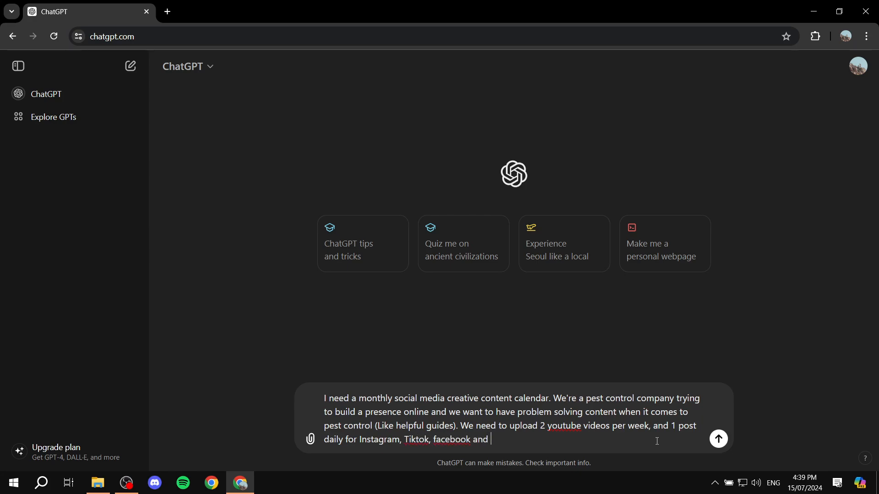
{"action": "type", "text": "linkedin. Generate the cont"}
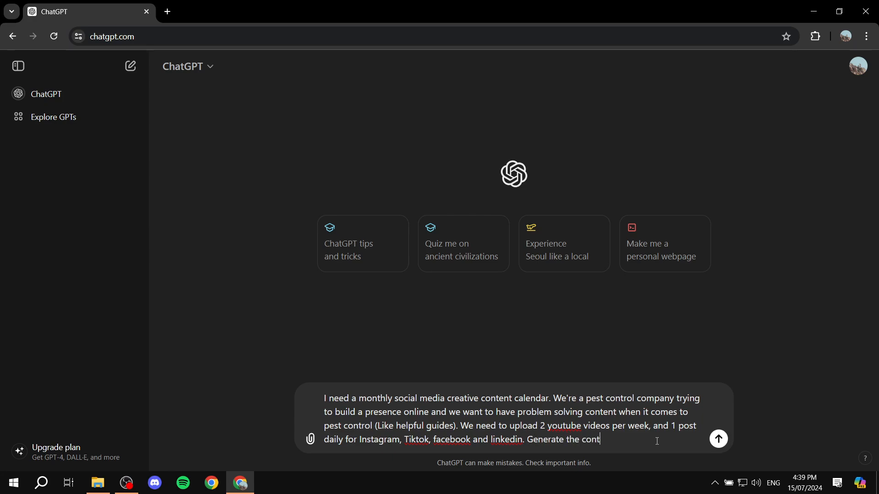
{"action": "type", "text": "ent calendar for us and in a "}
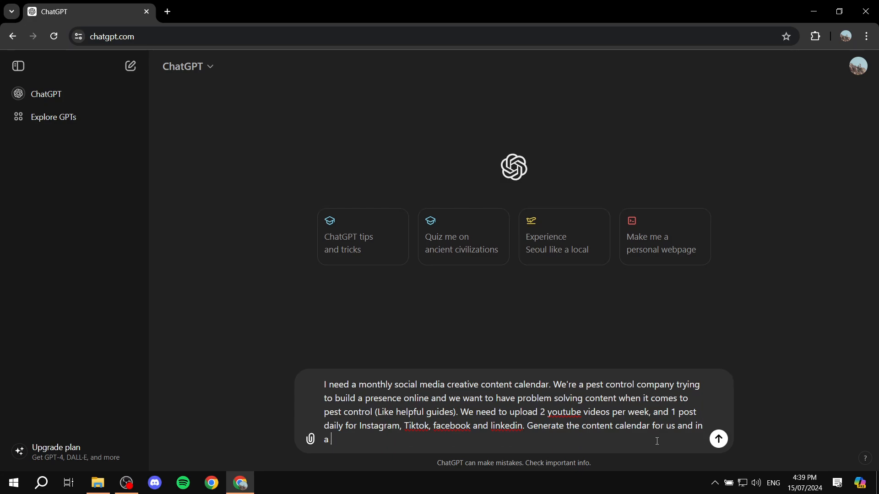
{"action": "type", "text": "tabular format."}
{"action": "left_click_drag", "start_coordinate": [397, 442], "coordinate": [325, 442]}
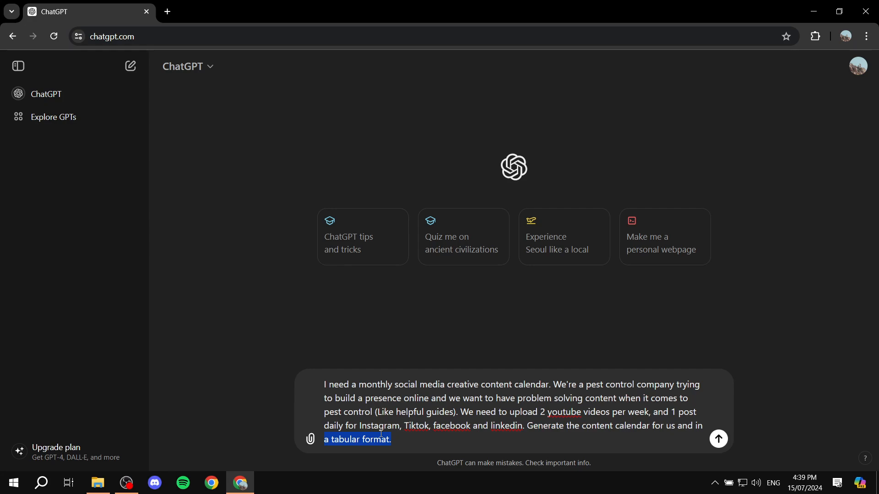
{"action": "left_click", "coordinate": [394, 441]}
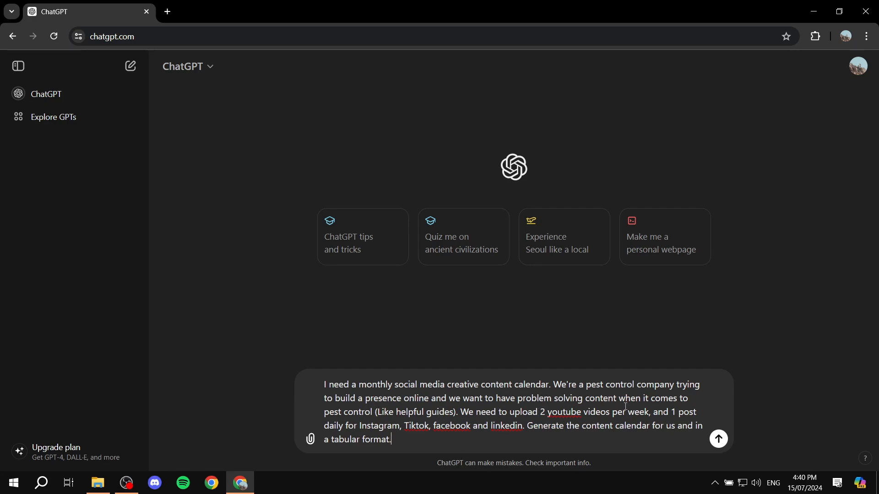
{"action": "left_click", "coordinate": [649, 413]}
{"action": "type", "text": ","}
{"action": "left_click", "coordinate": [717, 442]}
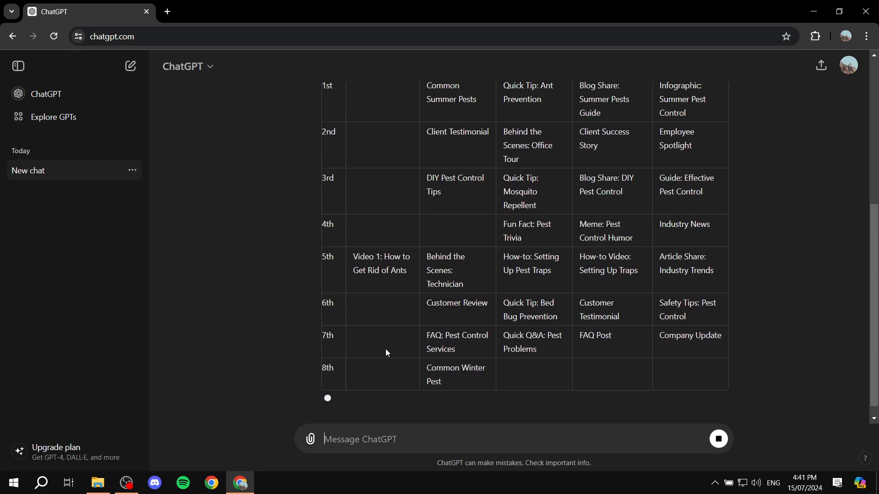
Look over the content calendar table while it is being generated, and stop the response
{"action": "scroll", "coordinate": [387, 352], "scroll_direction": "up", "scroll_amount": 5}
{"action": "scroll", "coordinate": [394, 349], "scroll_direction": "down", "scroll_amount": 4}
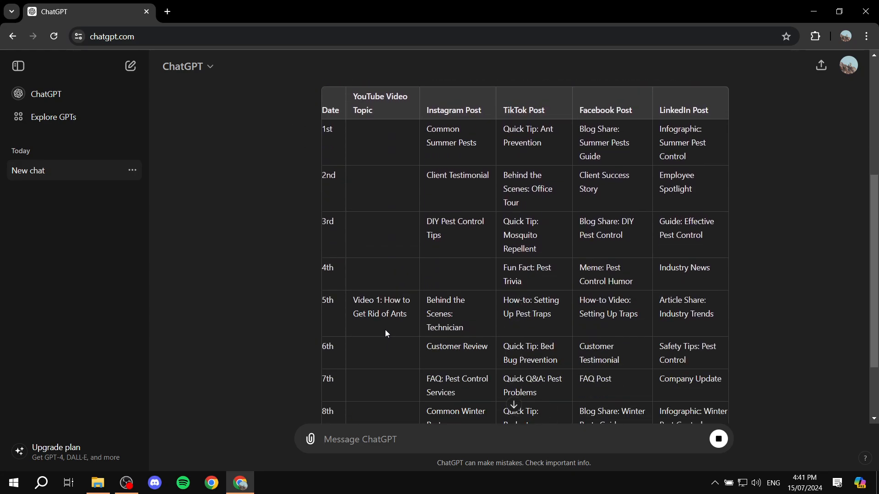
{"action": "scroll", "coordinate": [385, 329], "scroll_direction": "down", "scroll_amount": 2}
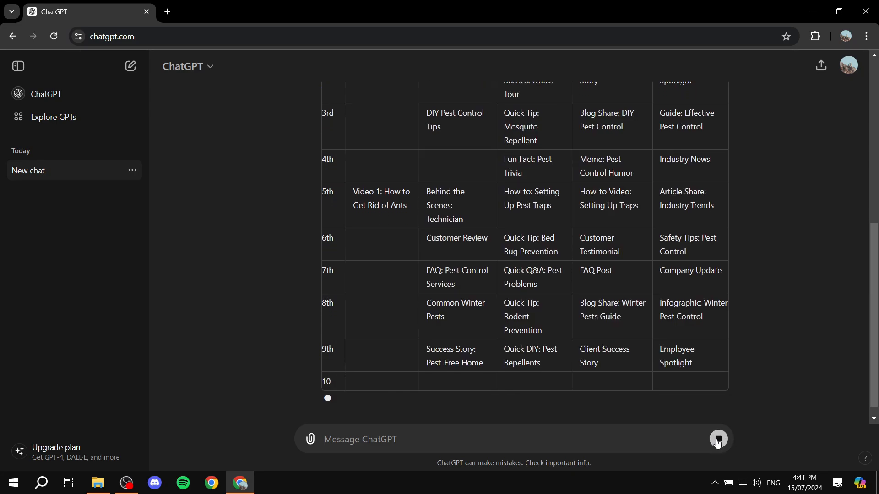
{"action": "scroll", "coordinate": [637, 369], "scroll_direction": "up", "scroll_amount": 3}
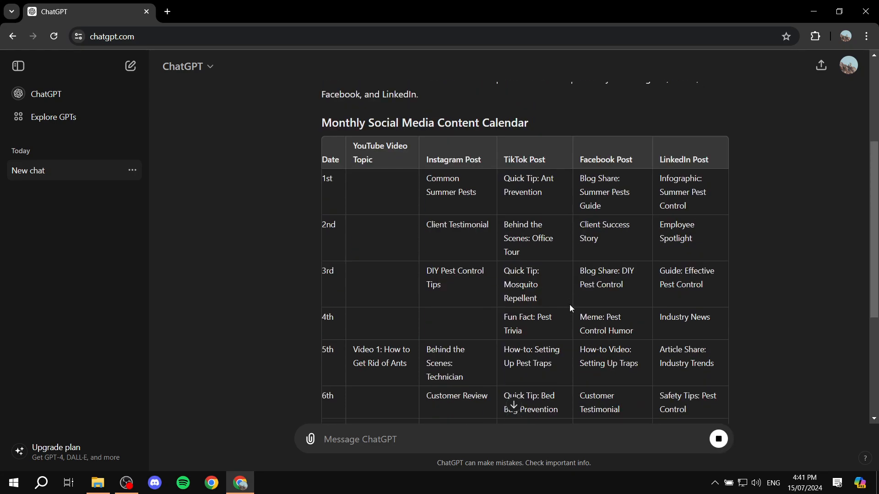
{"action": "scroll", "coordinate": [535, 306], "scroll_direction": "down", "scroll_amount": 5}
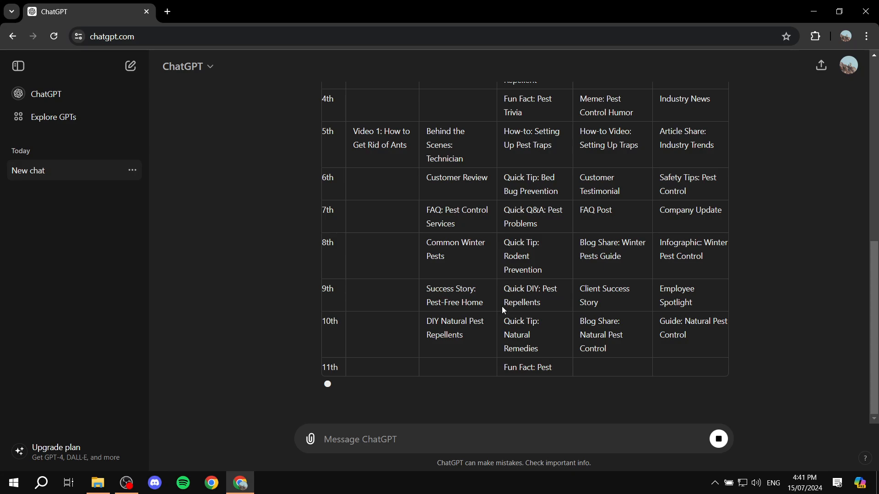
{"action": "left_click", "coordinate": [719, 439]}
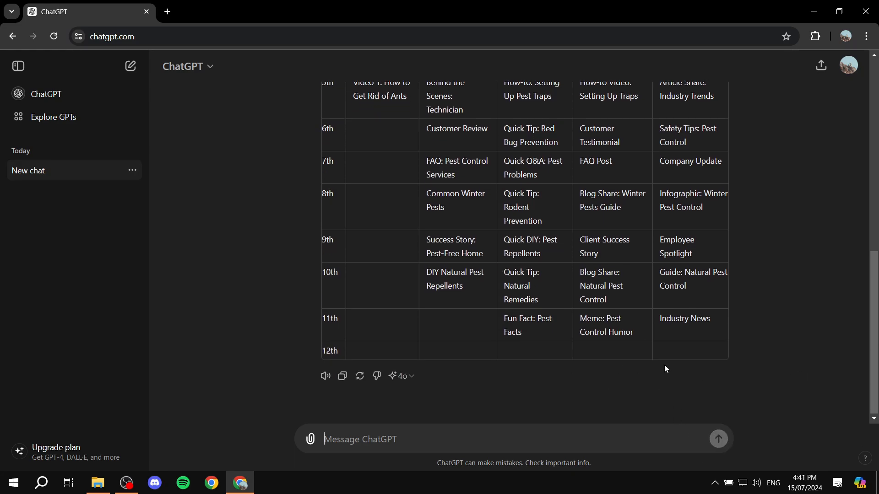
Check the calendar against the original prompt and send the follow-up "Make sure there are two youtube videos per week."
{"action": "scroll", "coordinate": [654, 370], "scroll_direction": "up", "scroll_amount": 10}
{"action": "scroll", "coordinate": [659, 272], "scroll_direction": "down", "scroll_amount": 7}
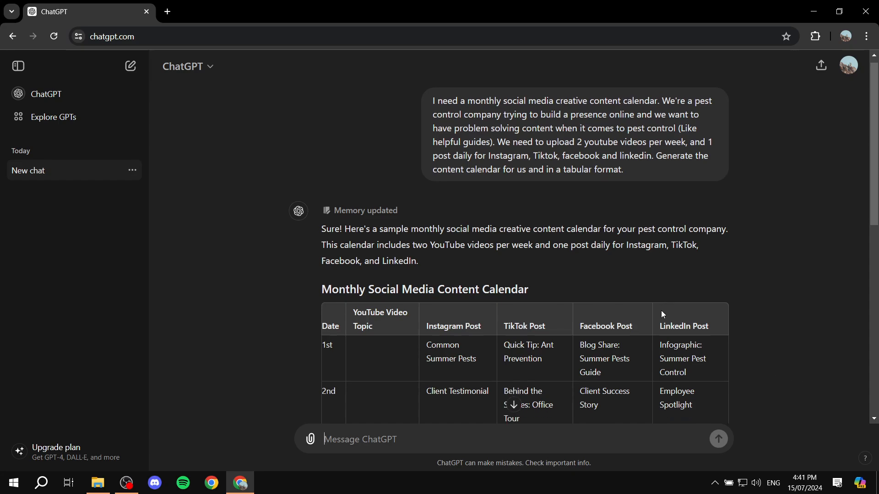
{"action": "left_click_drag", "start_coordinate": [439, 426], "coordinate": [455, 460]}
{"action": "left_click", "coordinate": [469, 445]}
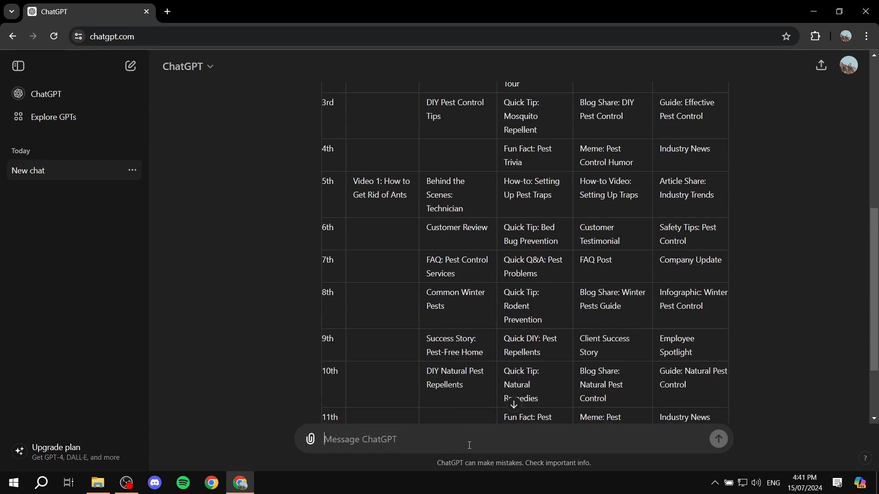
{"action": "scroll", "coordinate": [541, 382], "scroll_direction": "down", "scroll_amount": 2}
{"action": "scroll", "coordinate": [563, 180], "scroll_direction": "up", "scroll_amount": 9}
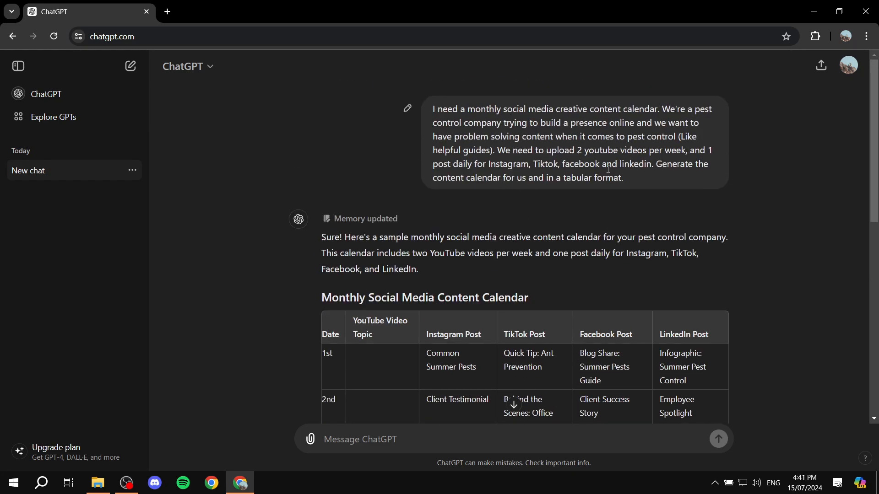
{"action": "scroll", "coordinate": [613, 188], "scroll_direction": "down", "scroll_amount": 10}
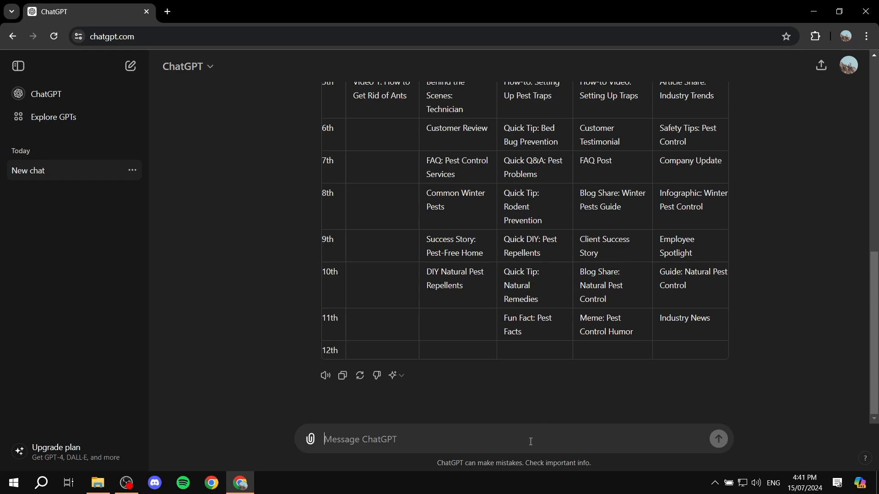
{"action": "type", "text": "Make"}
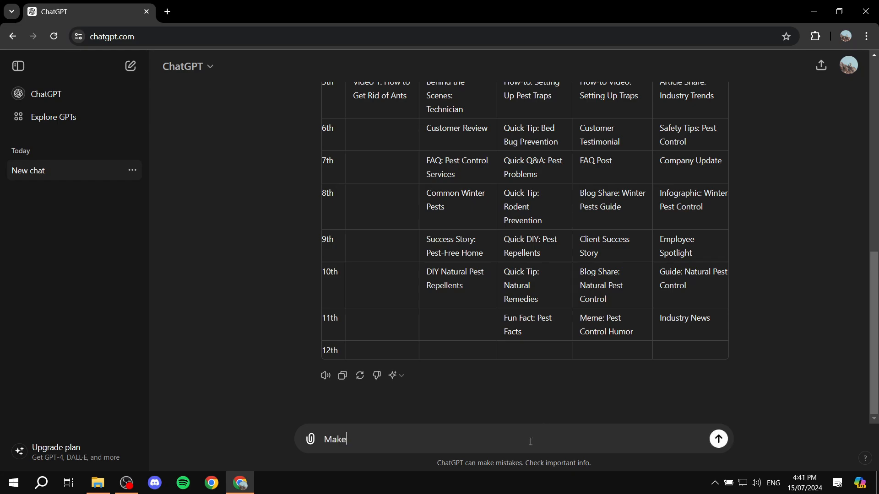
{"action": "type", "text": " sure there are two youtube videos "}
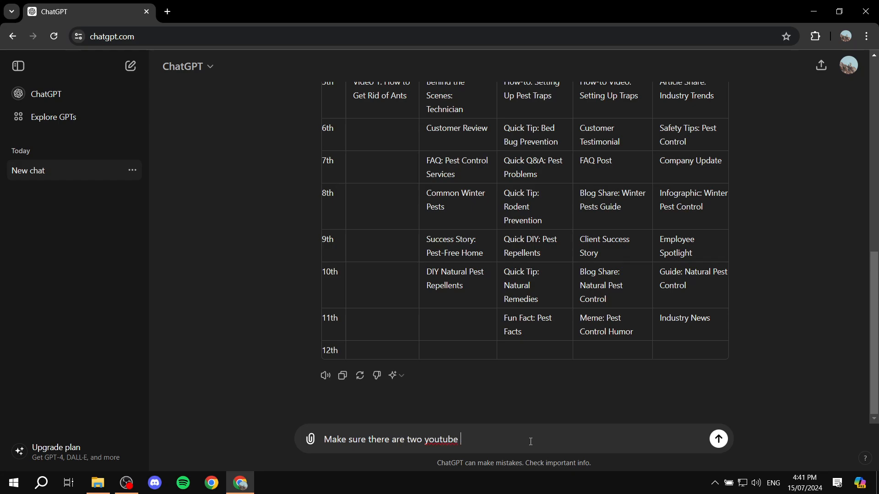
{"action": "type", "text": "per week."}
{"action": "key", "text": "Return"}
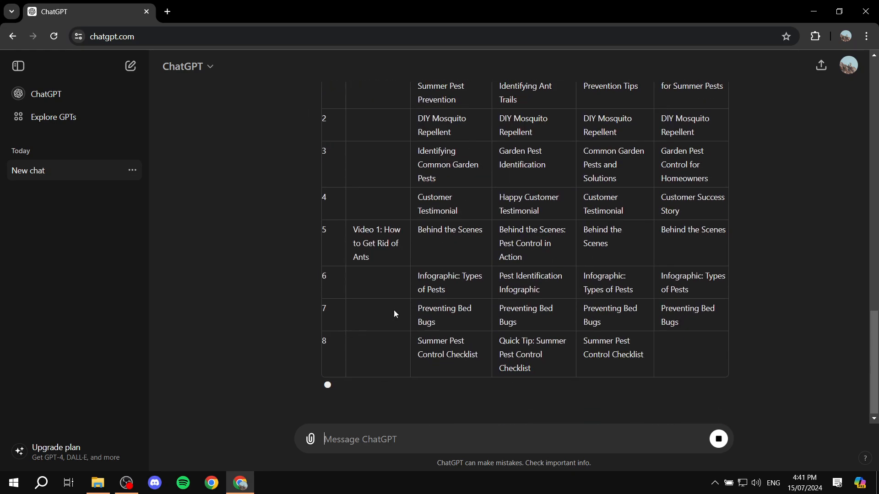
Stop generating the revised calendar and return to the original prompt at the start of the chat
{"action": "left_click", "coordinate": [718, 439]}
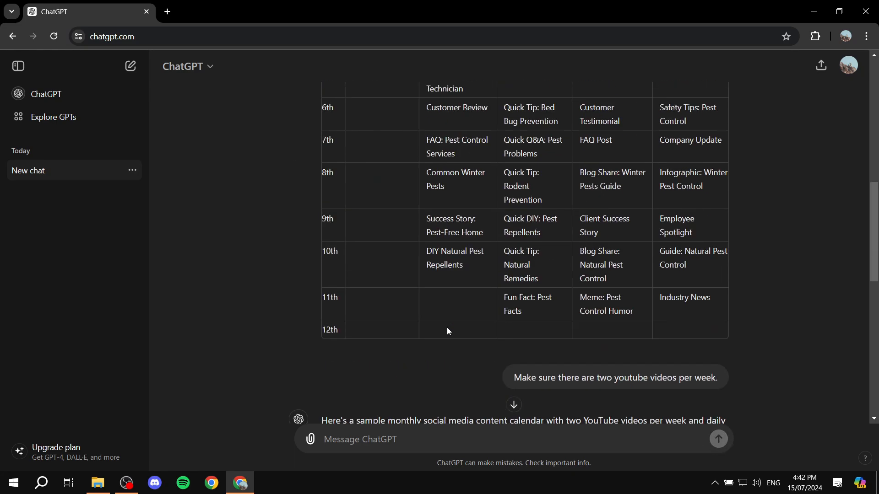
{"action": "scroll", "coordinate": [507, 218], "scroll_direction": "up", "scroll_amount": 15}
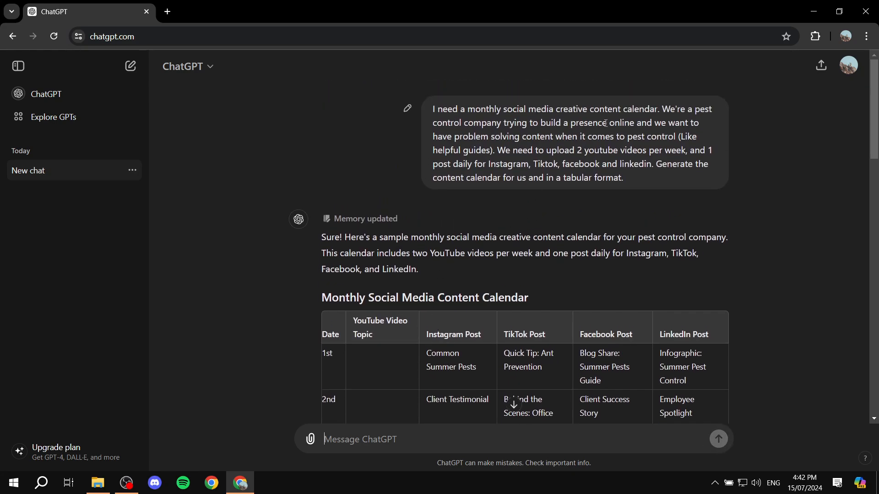
Copy the full text of the original content calendar prompt into a new message in the same chat
{"action": "left_click_drag", "start_coordinate": [636, 178], "coordinate": [432, 111]}
{"action": "key", "text": "ctrl+c"}
{"action": "scroll", "coordinate": [483, 140], "scroll_direction": "down", "scroll_amount": 8}
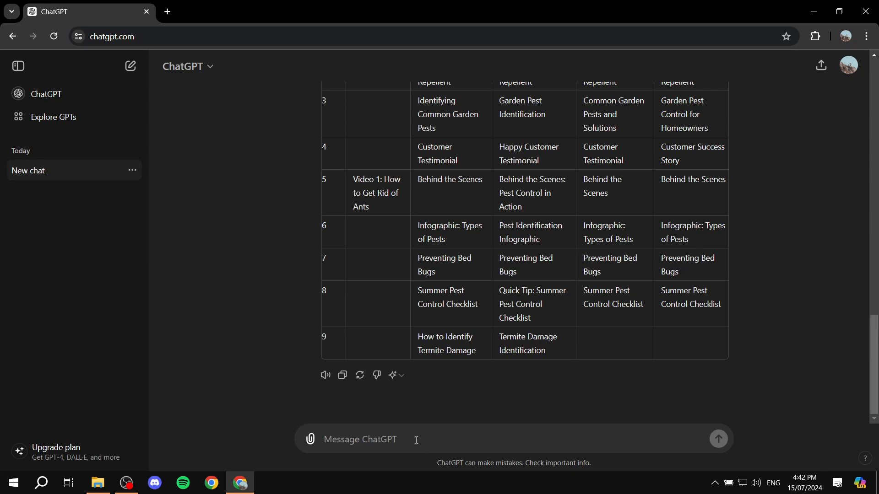
{"action": "left_click", "coordinate": [416, 440]}
{"action": "key", "text": "ctrl+v"}
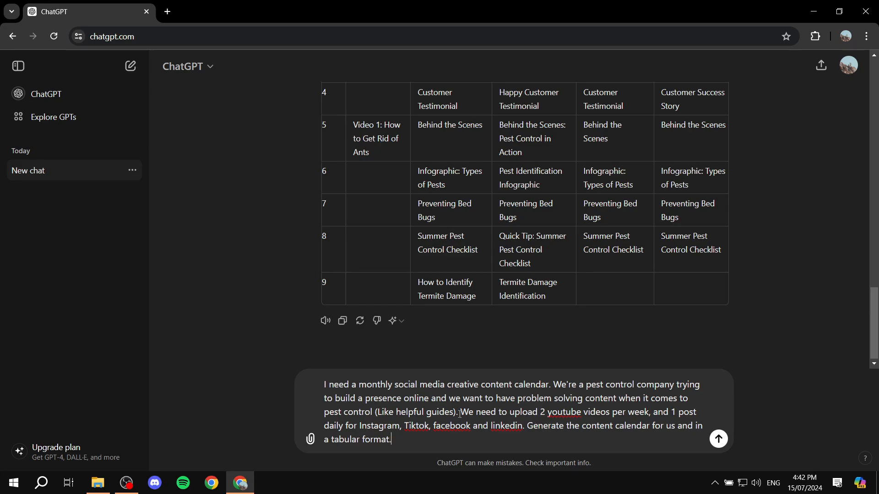
Reword the video request in the pasted prompt to "We need to have TWO Youtube videos per week"
{"action": "left_click", "coordinate": [546, 411]}
{"action": "key", "text": "BackSpace"}
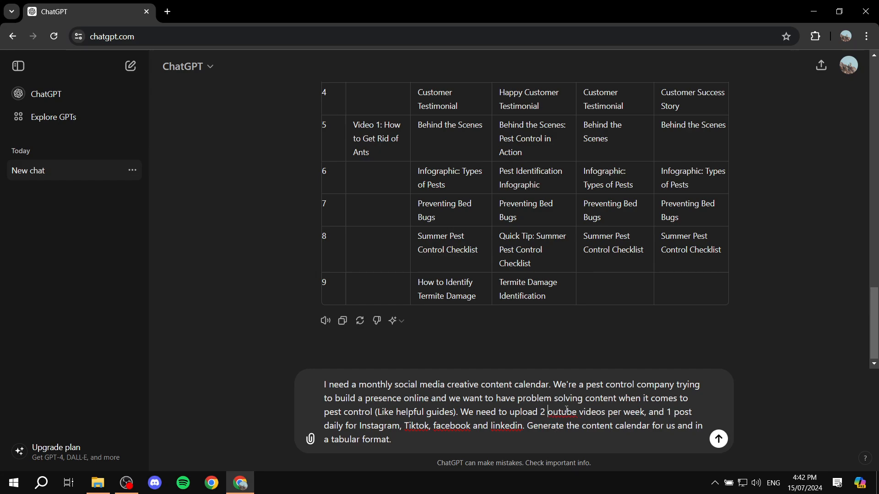
{"action": "type", "text": "Y"}
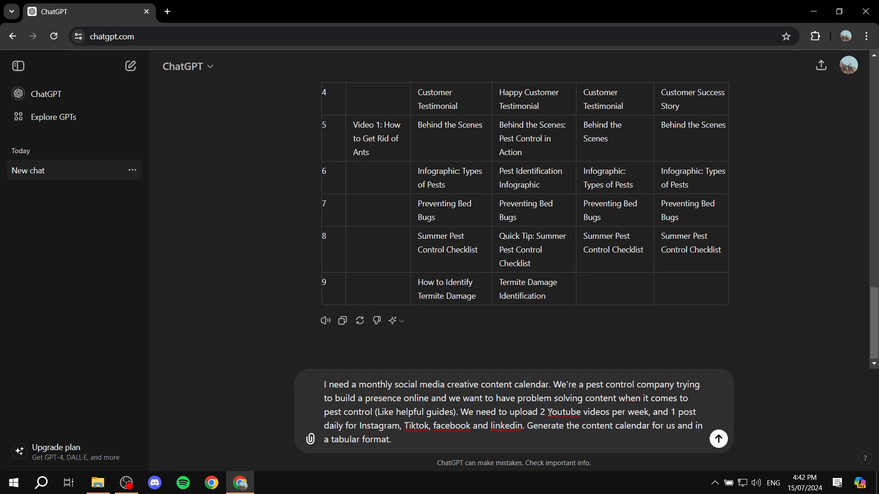
{"action": "key", "text": "ctrl+BackSpace"}
{"action": "key", "text": "ctrl+BackSpace"}
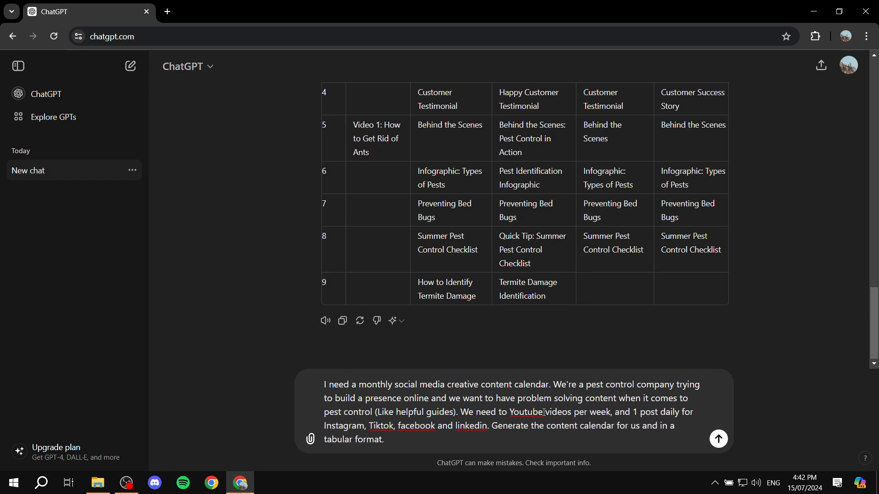
{"action": "type", "text": "have"}
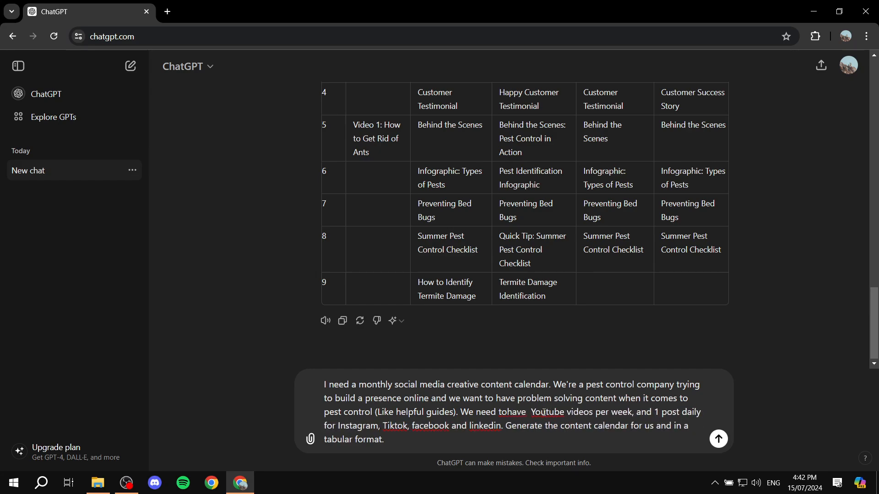
{"action": "key", "text": "BackSpace"}
{"action": "key", "text": "BackSpace"}
{"action": "key", "text": "BackSpace"}
{"action": "key", "text": "BackSpace"}
{"action": "key", "text": "BackSpace"}
{"action": "type", "text": "have two"}
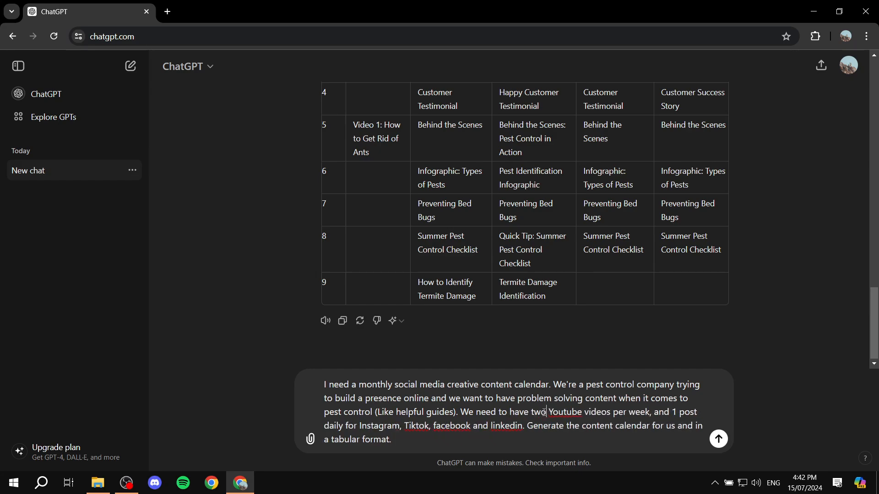
{"action": "key", "text": "BackSpace"}
{"action": "key", "text": "BackSpace"}
{"action": "key", "text": "BackSpace"}
{"action": "type", "text": "TWO"}
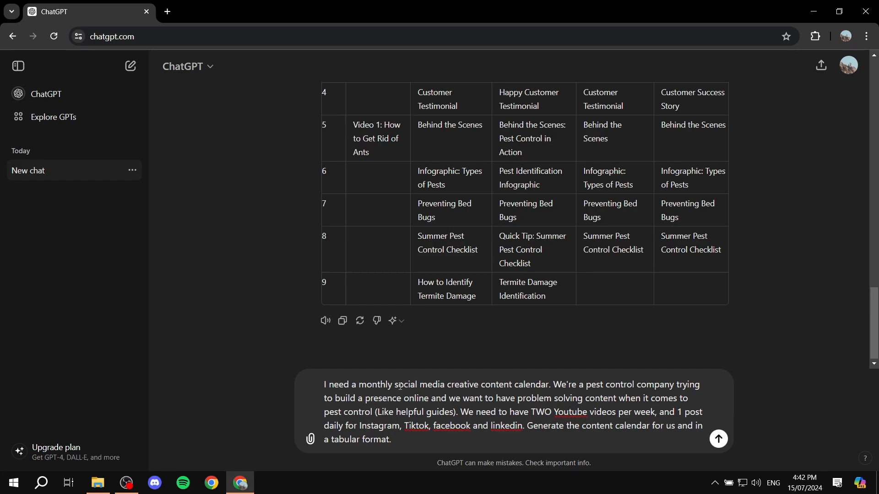
Retype the word "monthly" before "social media" in the first sentence and send the revised prompt
{"action": "left_click_drag", "start_coordinate": [395, 385], "coordinate": [357, 385]}
{"action": "key", "text": "BackSpace"}
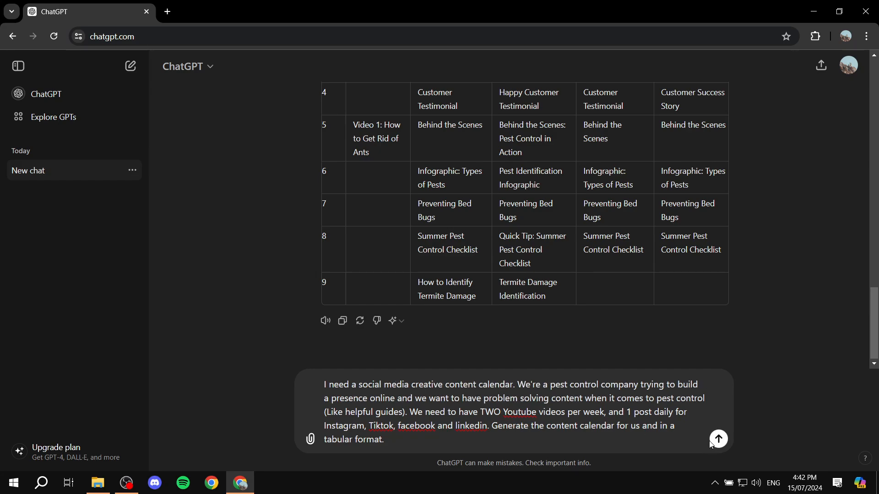
{"action": "type", "text": "monthly"}
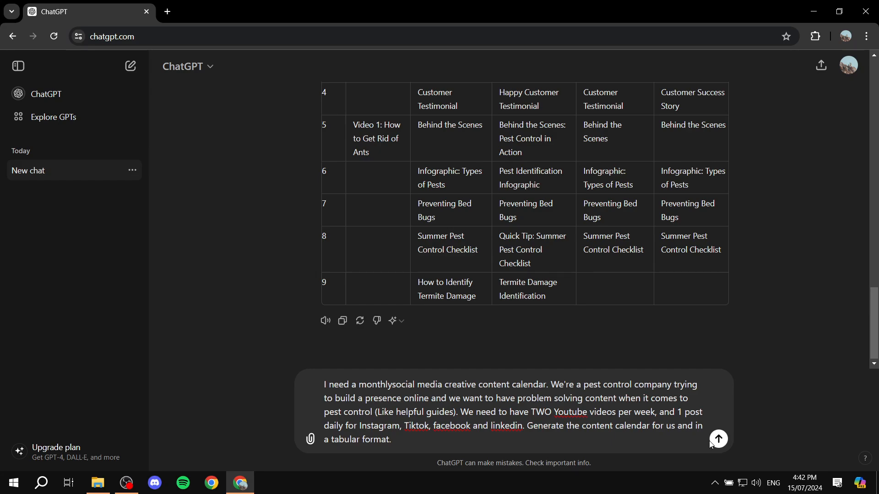
{"action": "key", "text": "Return"}
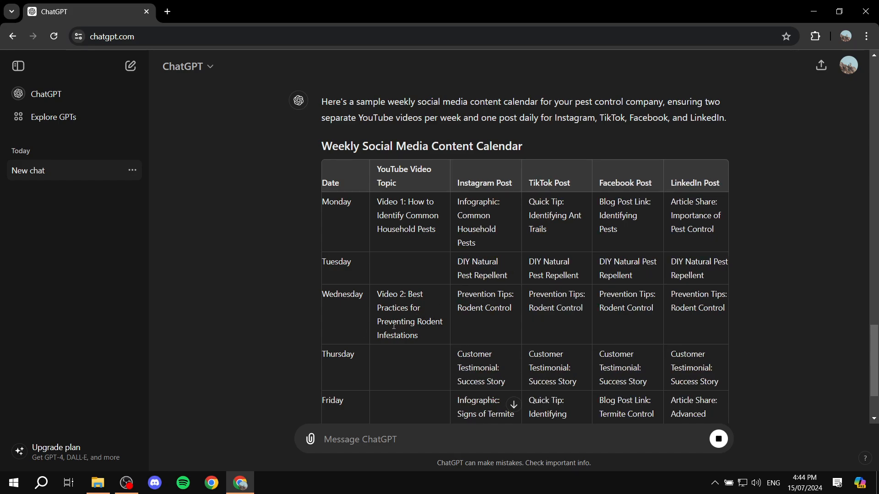
Look over the generated weekly calendar table and compare its day-by-day layout with the wording of the weekly prompt
{"action": "scroll", "coordinate": [451, 316], "scroll_direction": "down", "scroll_amount": 3}
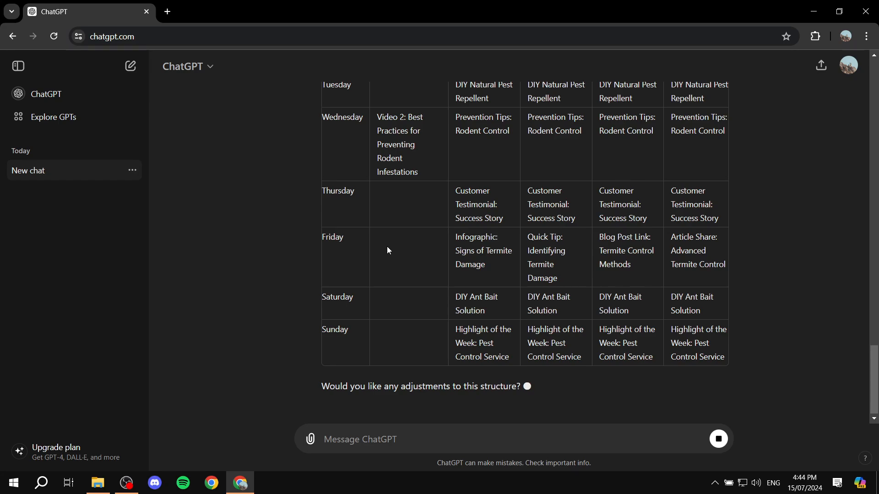
{"action": "scroll", "coordinate": [399, 273], "scroll_direction": "up", "scroll_amount": 10}
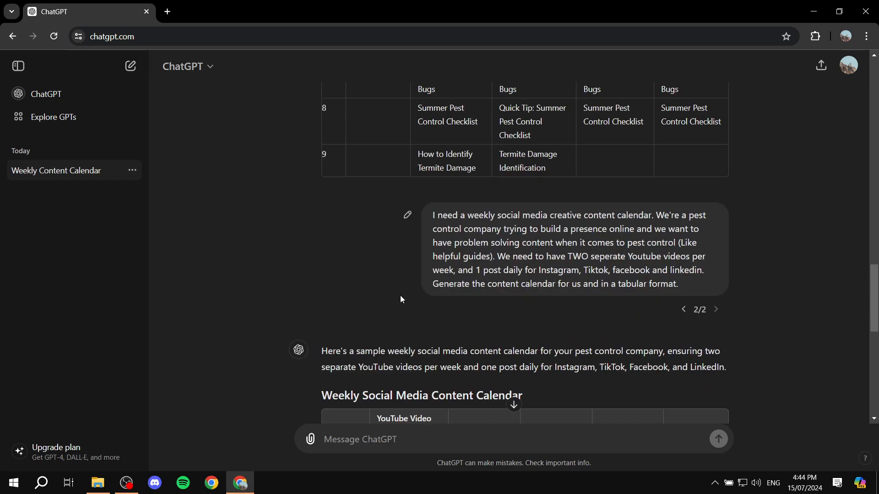
{"action": "scroll", "coordinate": [400, 295], "scroll_direction": "up", "scroll_amount": 3}
{"action": "scroll", "coordinate": [450, 301], "scroll_direction": "down", "scroll_amount": 3}
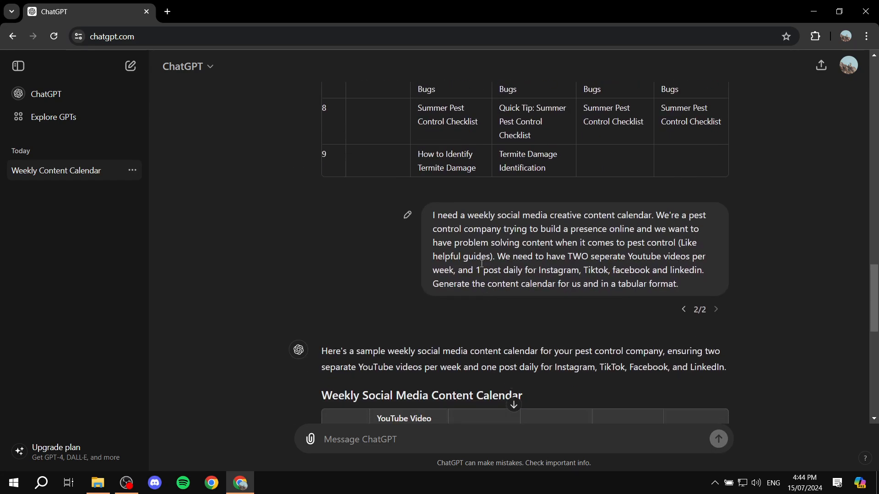
{"action": "triple_click", "coordinate": [432, 215]}
{"action": "left_click", "coordinate": [496, 214]}
{"action": "scroll", "coordinate": [438, 350], "scroll_direction": "down", "scroll_amount": 6}
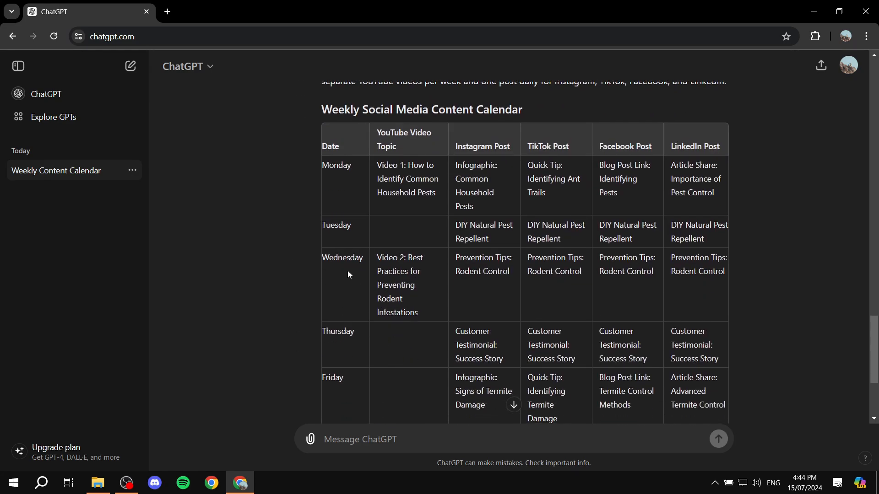
{"action": "left_click", "coordinate": [335, 182], "text": "shift"}
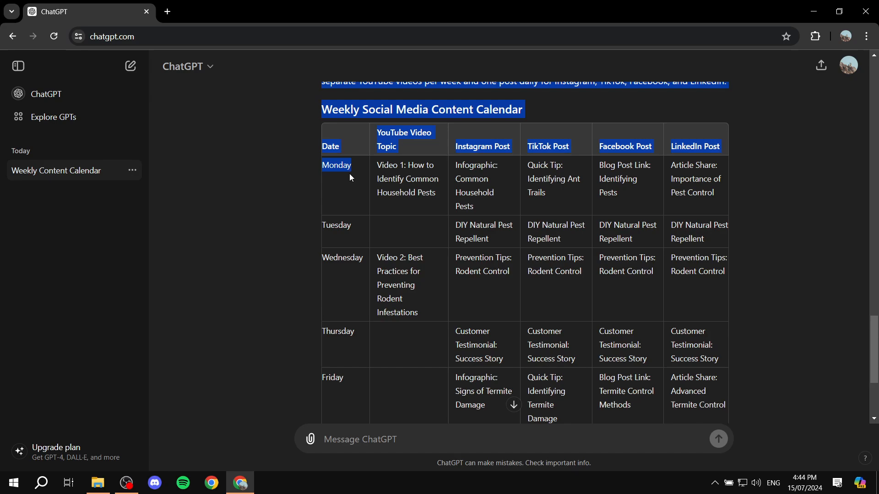
{"action": "left_click", "coordinate": [333, 189]}
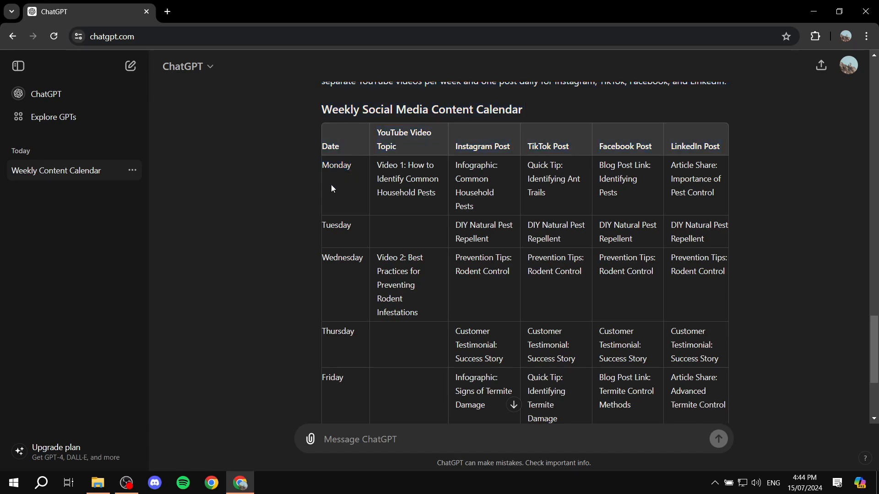
{"action": "left_click", "coordinate": [352, 167], "text": "shift"}
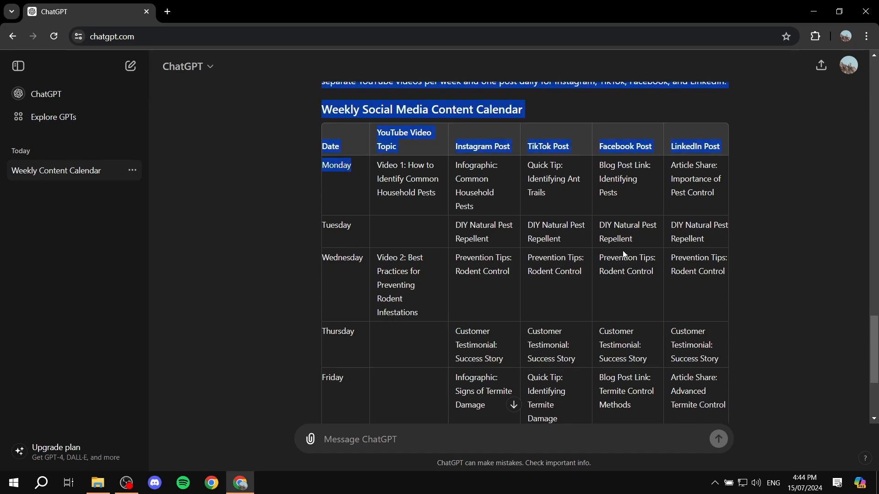
{"action": "left_click", "coordinate": [787, 246]}
Check the prompt's request for TWO separate Youtube videos per week against the YouTube topics in the weekly calendar
{"action": "scroll", "coordinate": [787, 246], "scroll_direction": "up", "scroll_amount": 10}
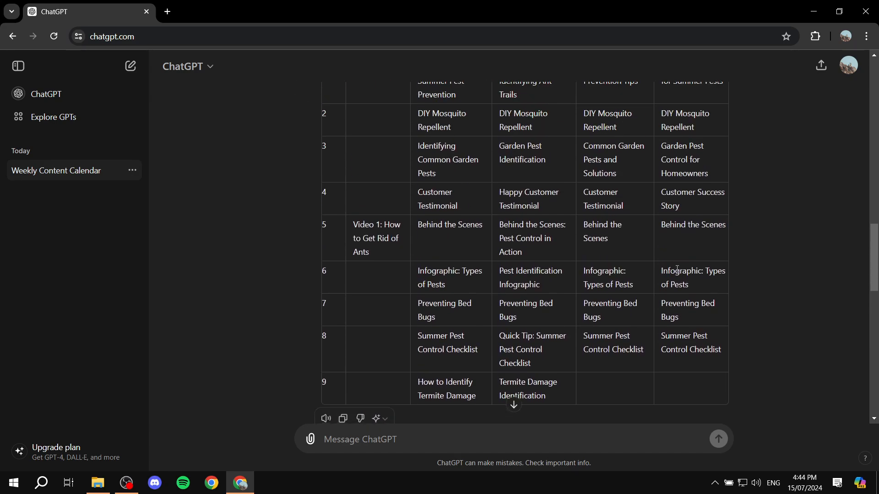
{"action": "scroll", "coordinate": [677, 270], "scroll_direction": "down", "scroll_amount": 4}
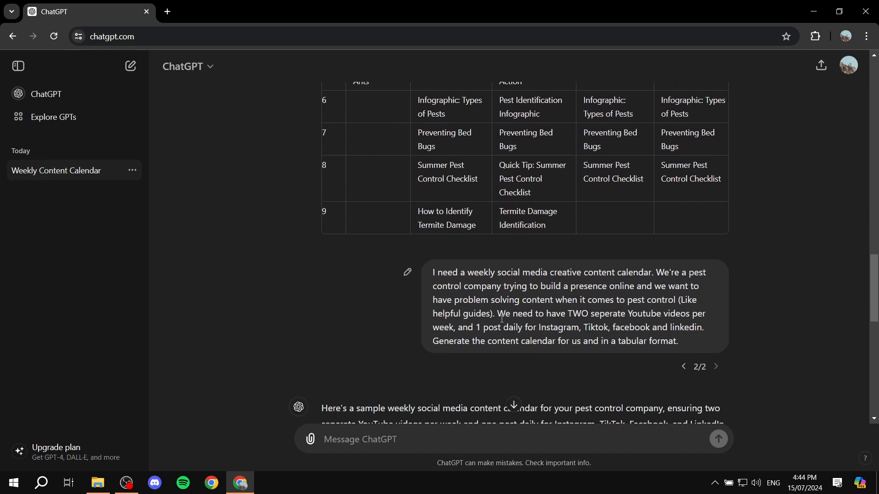
{"action": "left_click_drag", "start_coordinate": [498, 315], "coordinate": [595, 315]}
{"action": "left_click", "coordinate": [626, 314]}
{"action": "left_click", "coordinate": [661, 322]}
{"action": "scroll", "coordinate": [774, 329], "scroll_direction": "down", "scroll_amount": 5}
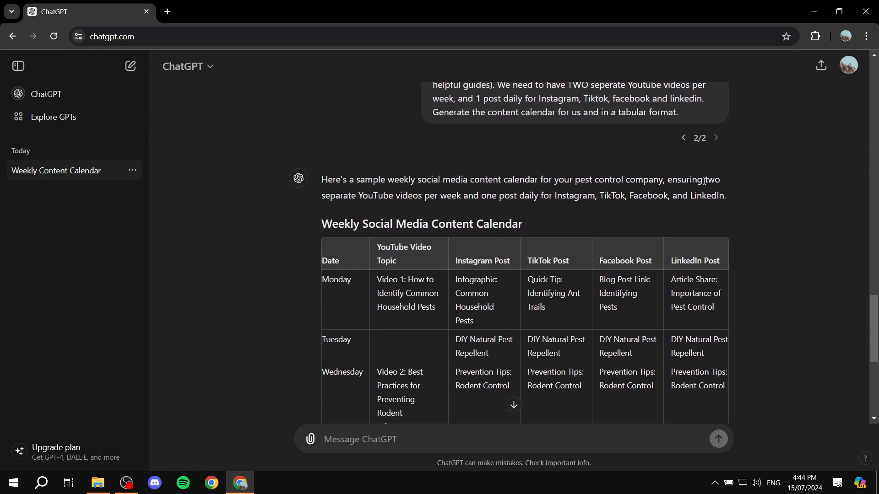
{"action": "scroll", "coordinate": [721, 190], "scroll_direction": "down", "scroll_amount": 3}
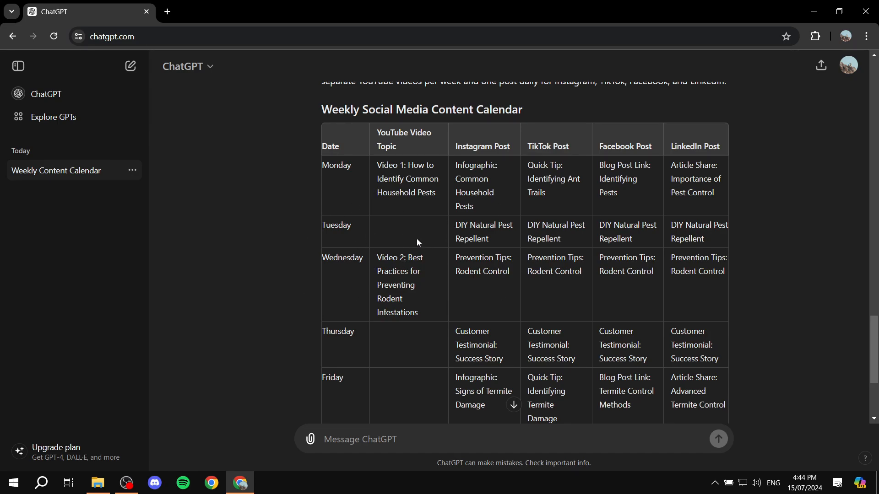
{"action": "scroll", "coordinate": [376, 257], "scroll_direction": "down", "scroll_amount": 4}
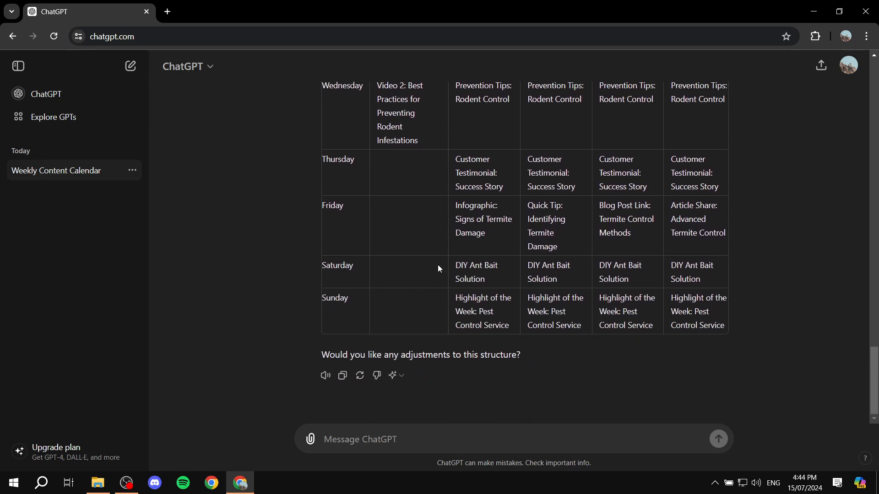
Answer the question about adjustments with the follow-up "Yes create it for an entire month" and send it
{"action": "scroll", "coordinate": [437, 264], "scroll_direction": "up", "scroll_amount": 6}
{"action": "scroll", "coordinate": [478, 260], "scroll_direction": "down", "scroll_amount": 5}
{"action": "type", "text": "Yes create "}
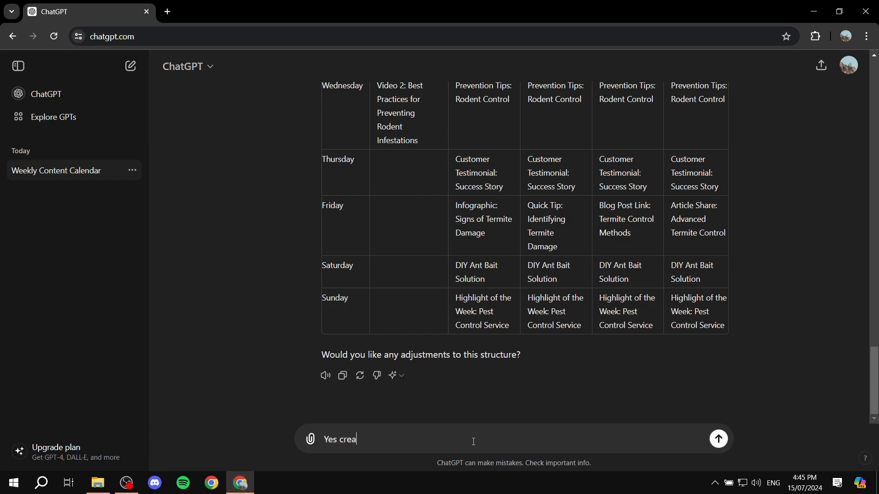
{"action": "type", "text": "it for an entire p month"}
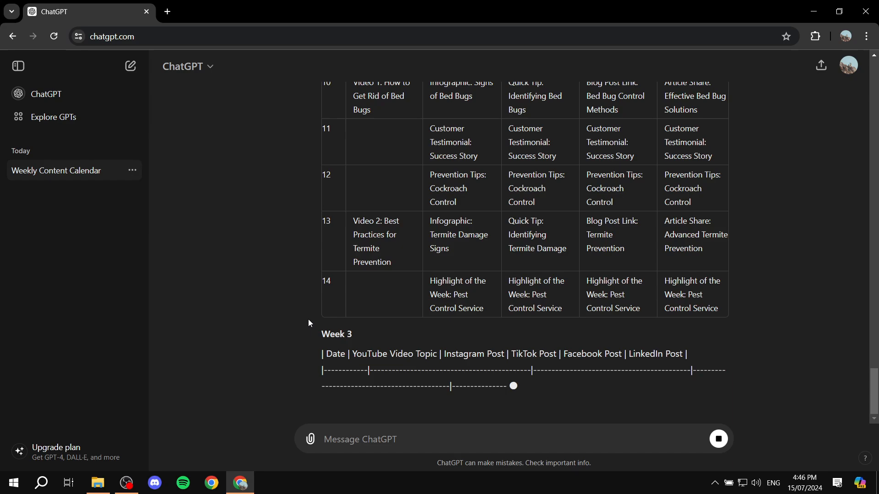
Examine the Week 1 table of the new monthly calendar, including its YouTube video topics and daily posts per platform
{"action": "scroll", "coordinate": [366, 339], "scroll_direction": "up", "scroll_amount": 15}
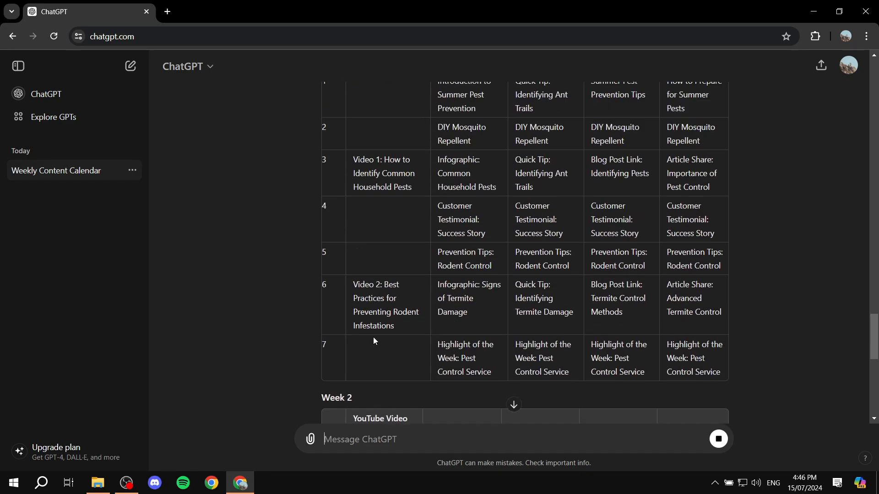
{"action": "scroll", "coordinate": [343, 408], "scroll_direction": "down", "scroll_amount": 8}
{"action": "scroll", "coordinate": [289, 206], "scroll_direction": "up", "scroll_amount": 8}
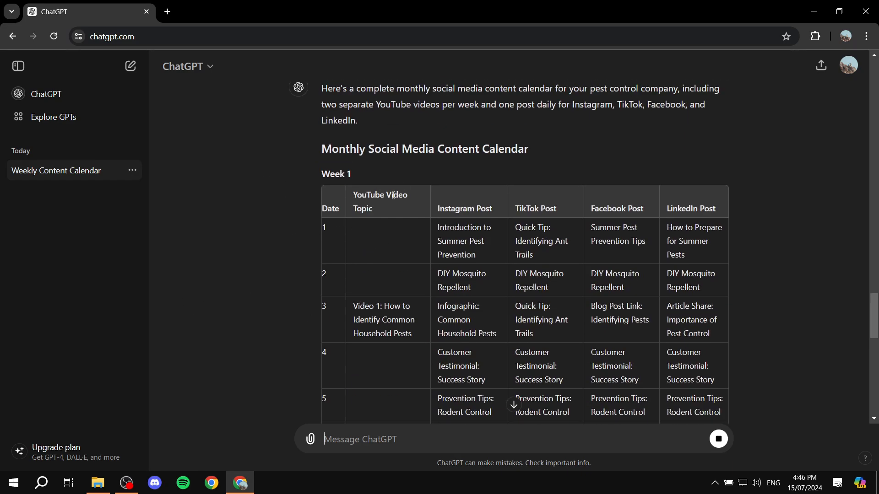
{"action": "scroll", "coordinate": [392, 216], "scroll_direction": "down", "scroll_amount": 10}
{"action": "scroll", "coordinate": [392, 219], "scroll_direction": "up", "scroll_amount": 9}
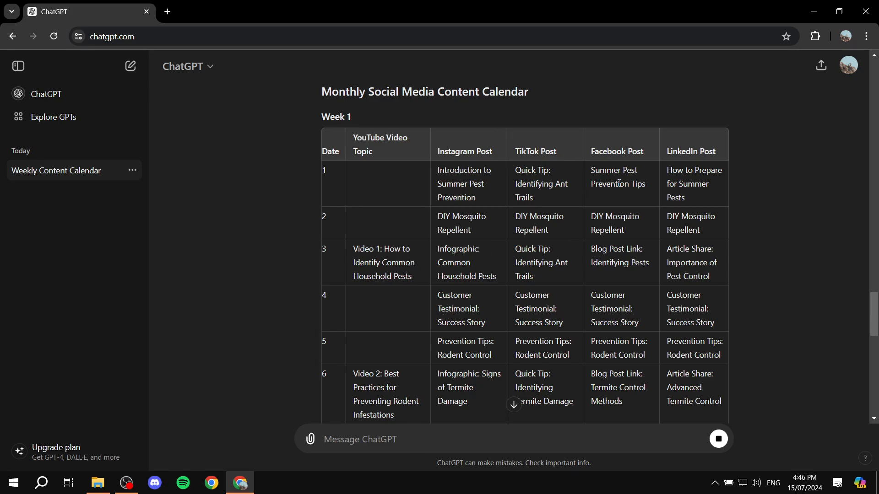
{"action": "scroll", "coordinate": [599, 188], "scroll_direction": "down", "scroll_amount": 3}
{"action": "scroll", "coordinate": [663, 185], "scroll_direction": "up", "scroll_amount": 1}
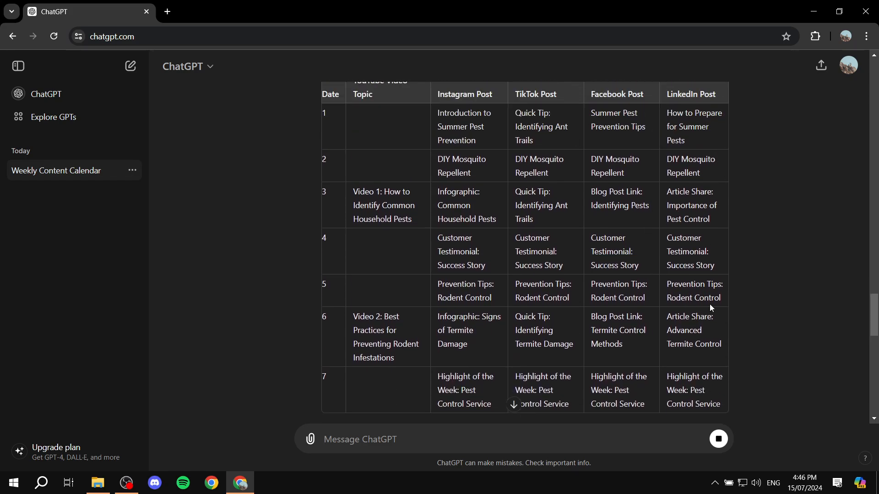
{"action": "scroll", "coordinate": [705, 314], "scroll_direction": "down", "scroll_amount": 2}
Review the Week 2 table, comparing the post ideas for days 9 and 10 across Instagram, TikTok, Facebook and LinkedIn
{"action": "scroll", "coordinate": [703, 316], "scroll_direction": "down", "scroll_amount": 5}
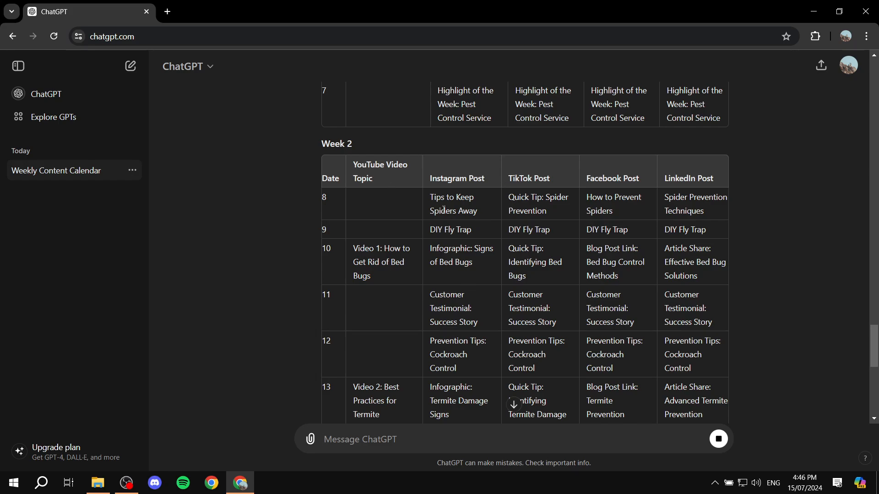
{"action": "scroll", "coordinate": [527, 275], "scroll_direction": "down", "scroll_amount": 4}
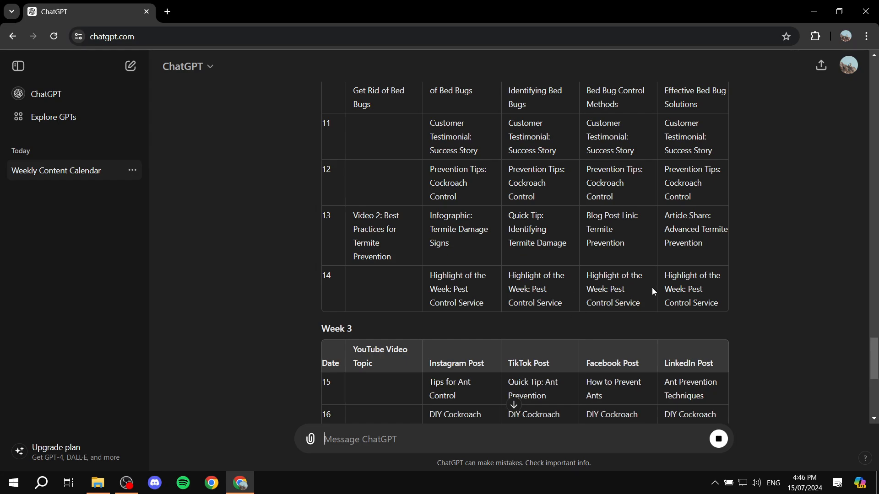
{"action": "scroll", "coordinate": [499, 235], "scroll_direction": "up", "scroll_amount": 4}
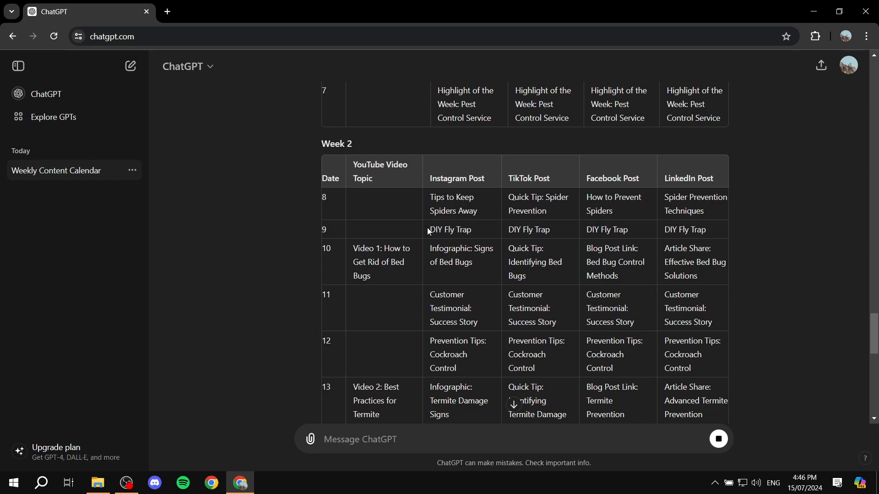
{"action": "left_click_drag", "start_coordinate": [429, 230], "coordinate": [584, 232]}
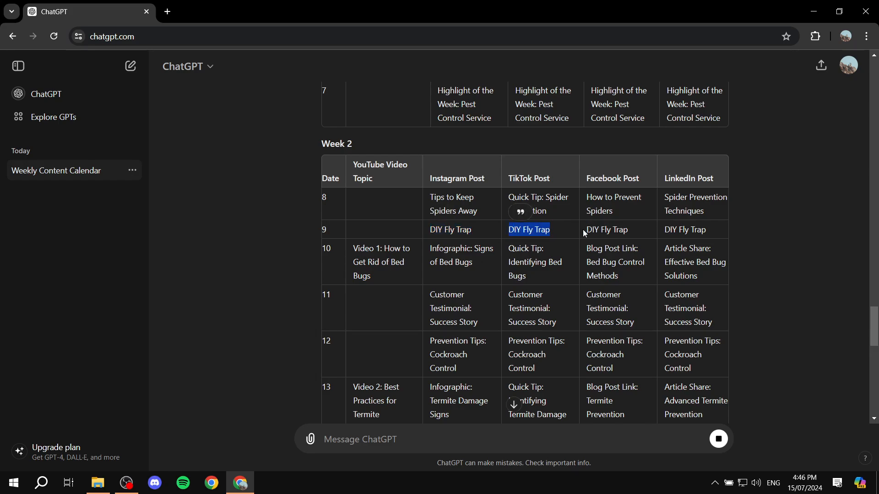
{"action": "scroll", "coordinate": [721, 263], "scroll_direction": "down", "scroll_amount": 3}
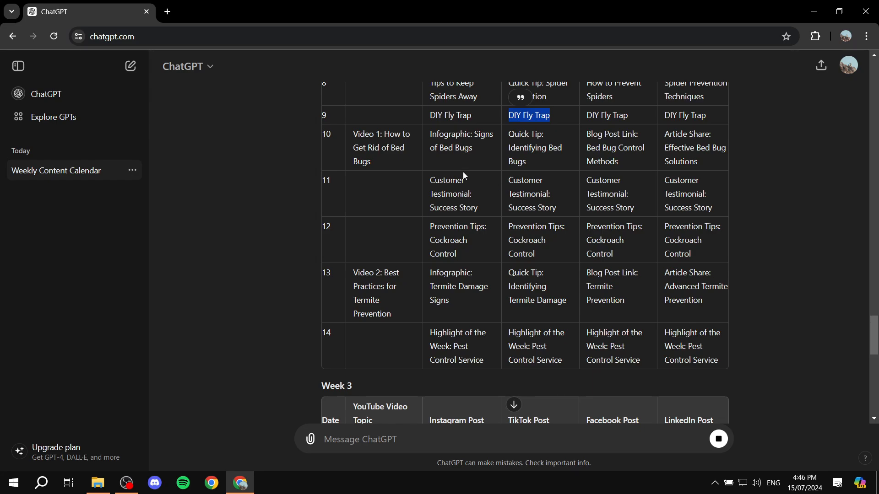
{"action": "left_click_drag", "start_coordinate": [476, 152], "coordinate": [430, 134]}
{"action": "left_click_drag", "start_coordinate": [562, 161], "coordinate": [509, 148]}
{"action": "left_click", "coordinate": [635, 160]}
{"action": "scroll", "coordinate": [448, 251], "scroll_direction": "down", "scroll_amount": 5}
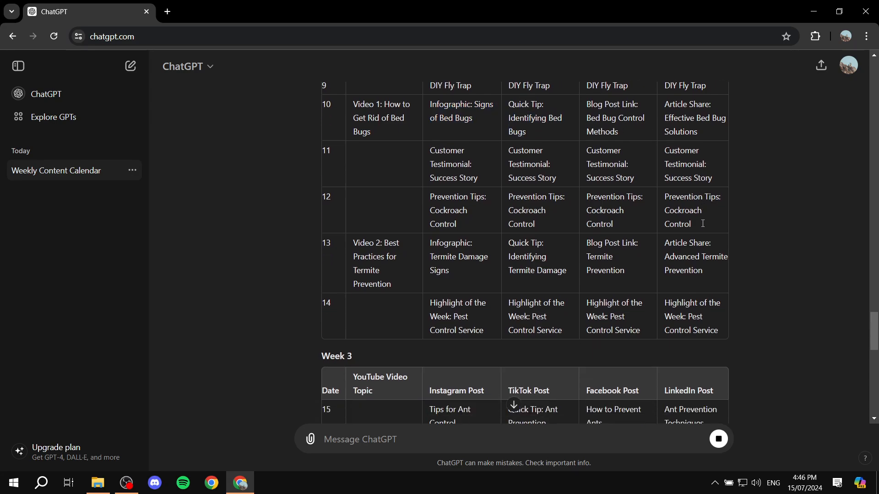
Review the Week 3, Week 4 and Week 5 tables of the monthly calendar as they are generated
{"action": "scroll", "coordinate": [432, 253], "scroll_direction": "down", "scroll_amount": 9}
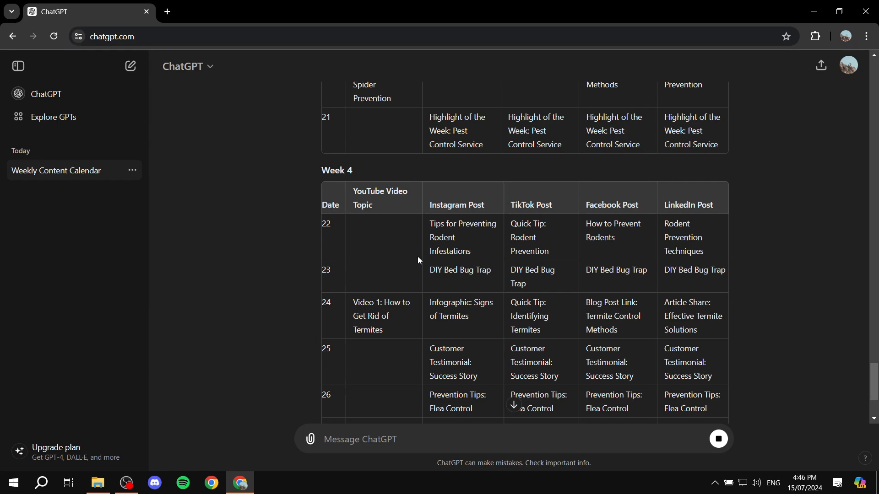
{"action": "scroll", "coordinate": [382, 264], "scroll_direction": "up", "scroll_amount": 6}
{"action": "scroll", "coordinate": [404, 338], "scroll_direction": "down", "scroll_amount": 7}
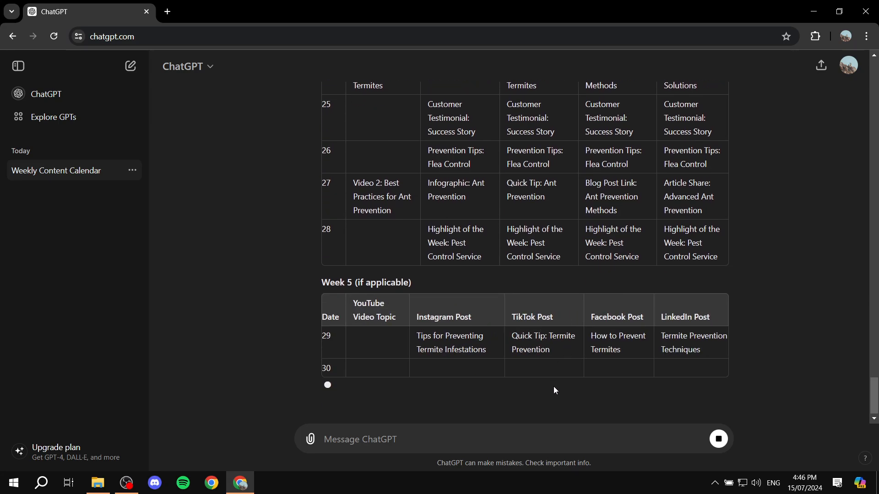
Compare the earlier weekly calendar and its prompt, with two YouTube videos per week and one daily post, against the monthly tables
{"action": "scroll", "coordinate": [550, 379], "scroll_direction": "up", "scroll_amount": 20}
{"action": "scroll", "coordinate": [578, 202], "scroll_direction": "up", "scroll_amount": 16}
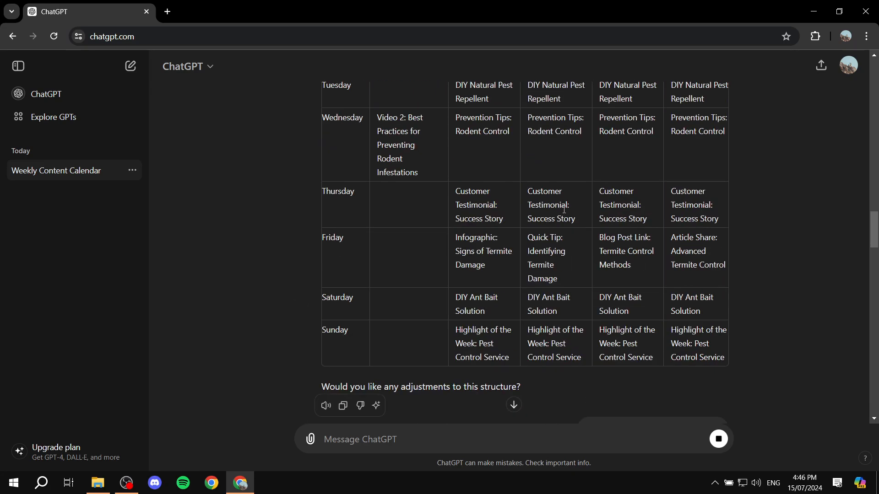
{"action": "scroll", "coordinate": [590, 220], "scroll_direction": "down", "scroll_amount": 6}
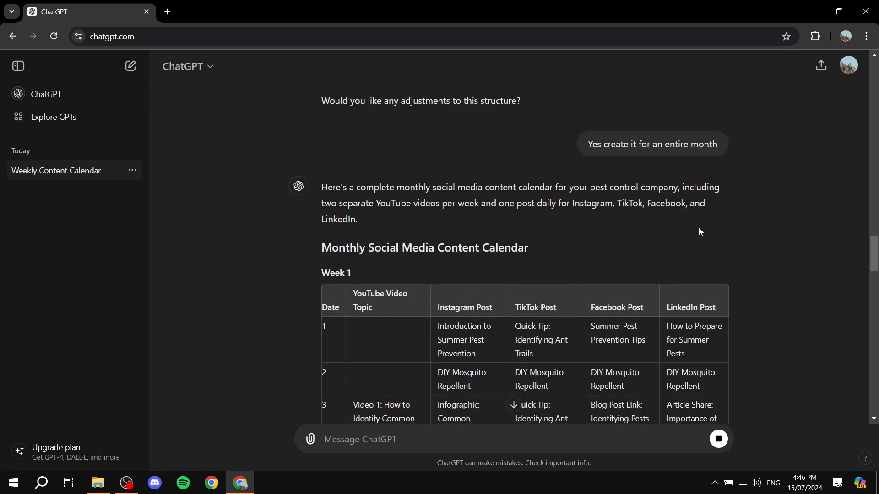
{"action": "scroll", "coordinate": [698, 231], "scroll_direction": "up", "scroll_amount": 15}
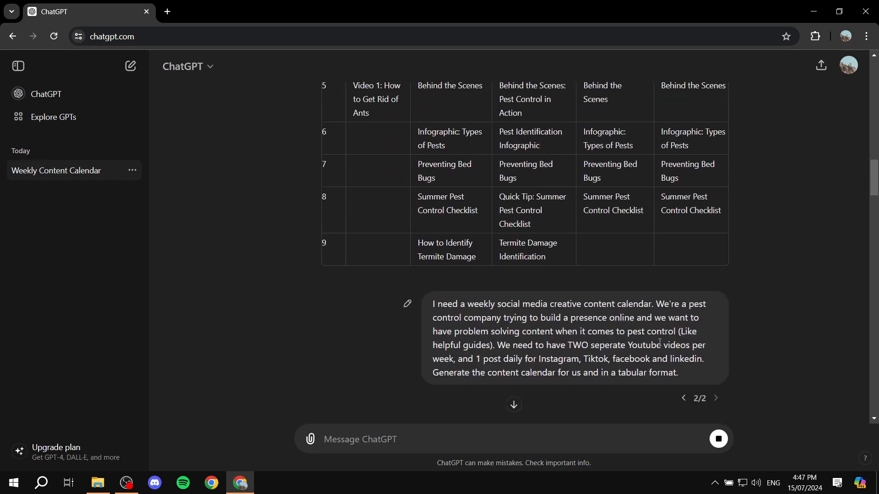
{"action": "scroll", "coordinate": [765, 305], "scroll_direction": "down", "scroll_amount": 15}
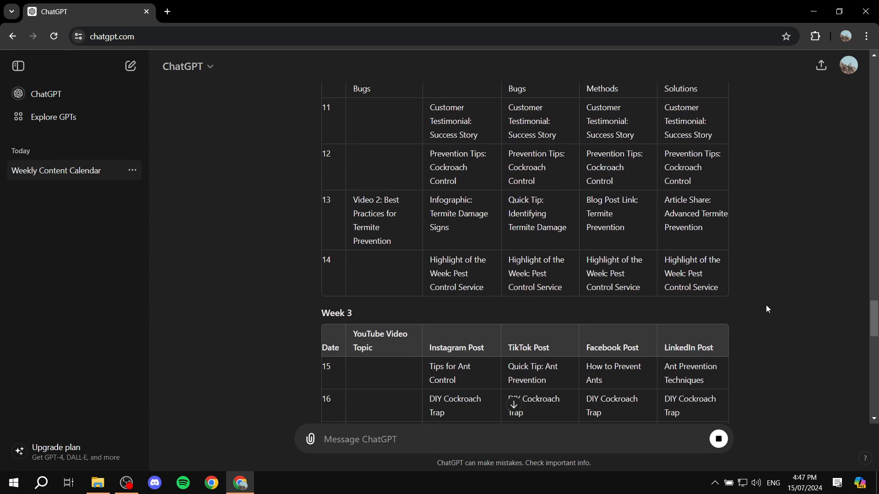
{"action": "scroll", "coordinate": [766, 305], "scroll_direction": "down", "scroll_amount": 12}
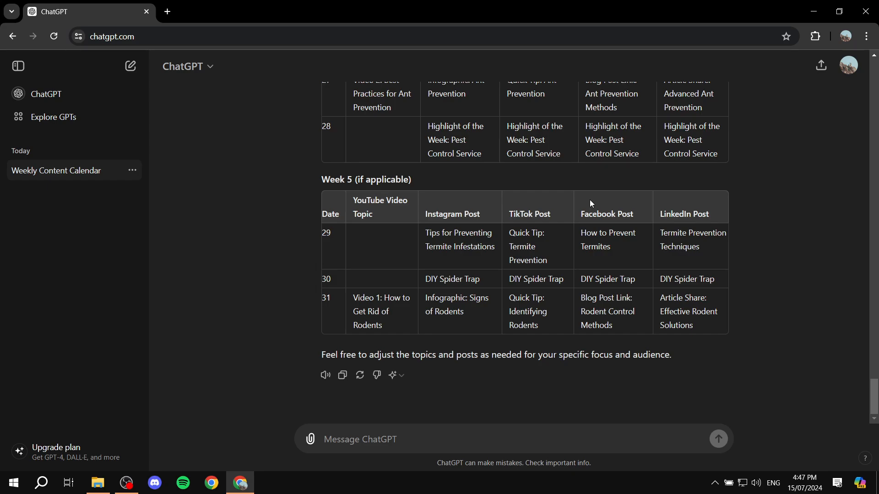
Look over the finished monthly calendar from its introduction and Week 1 through the Week 5 table and closing note
{"action": "scroll", "coordinate": [589, 200], "scroll_direction": "up", "scroll_amount": 15}
{"action": "scroll", "coordinate": [404, 289], "scroll_direction": "up", "scroll_amount": 10}
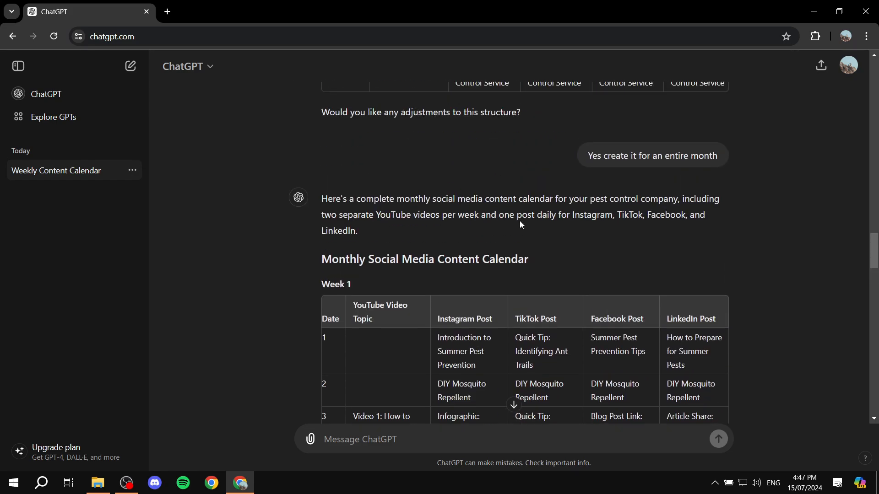
{"action": "scroll", "coordinate": [520, 221], "scroll_direction": "down", "scroll_amount": 20}
{"action": "scroll", "coordinate": [517, 217], "scroll_direction": "down", "scroll_amount": 2}
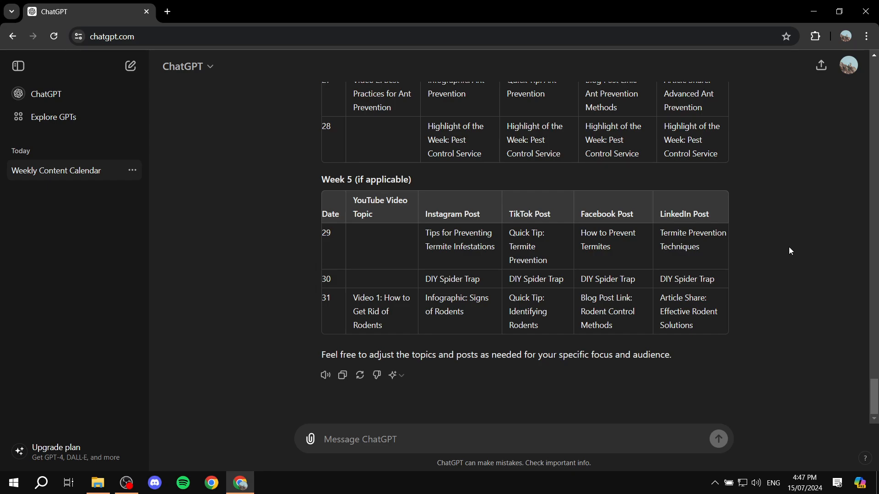
{"action": "scroll", "coordinate": [789, 247], "scroll_direction": "up", "scroll_amount": 4}
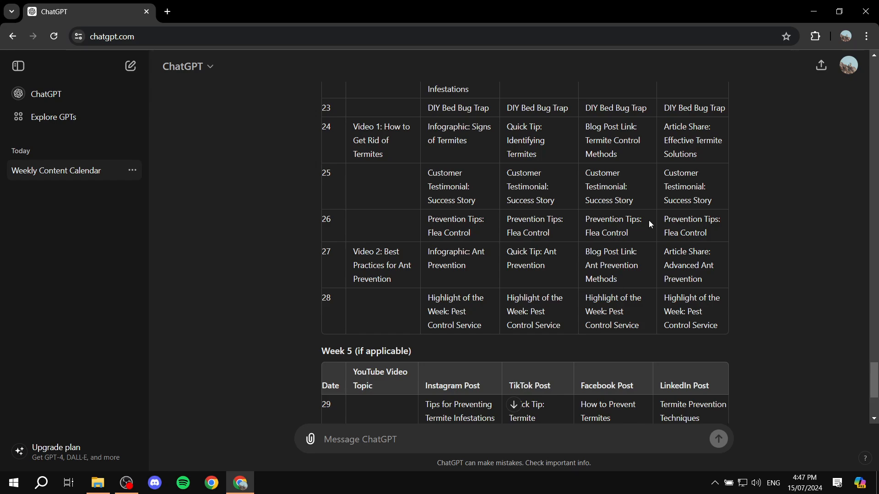
{"action": "scroll", "coordinate": [649, 221], "scroll_direction": "down", "scroll_amount": 4}
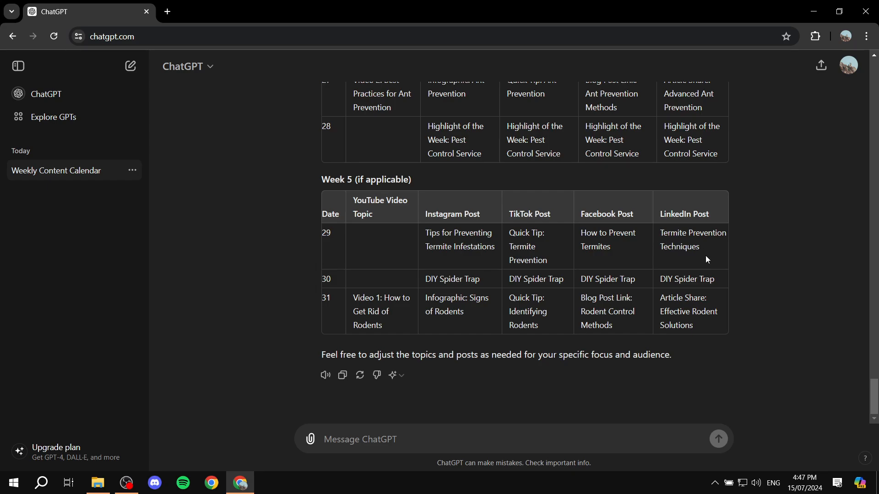